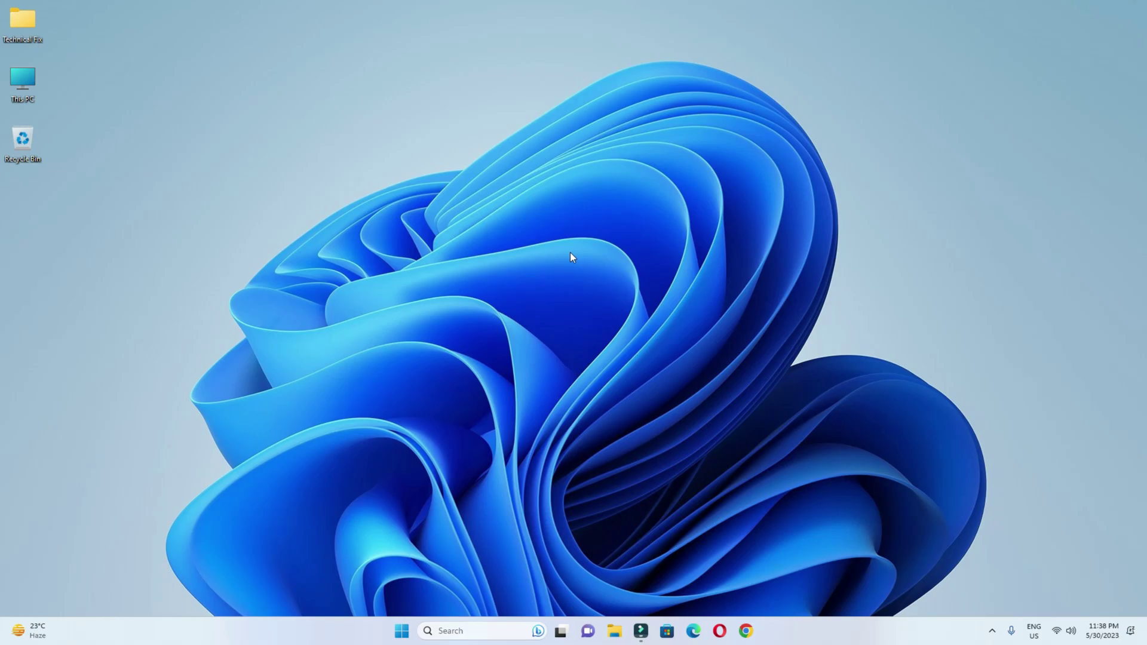
Step: Search Google for 'virtualbox' in Chrome and open the official virtualbox.org site
left_click(744, 630)
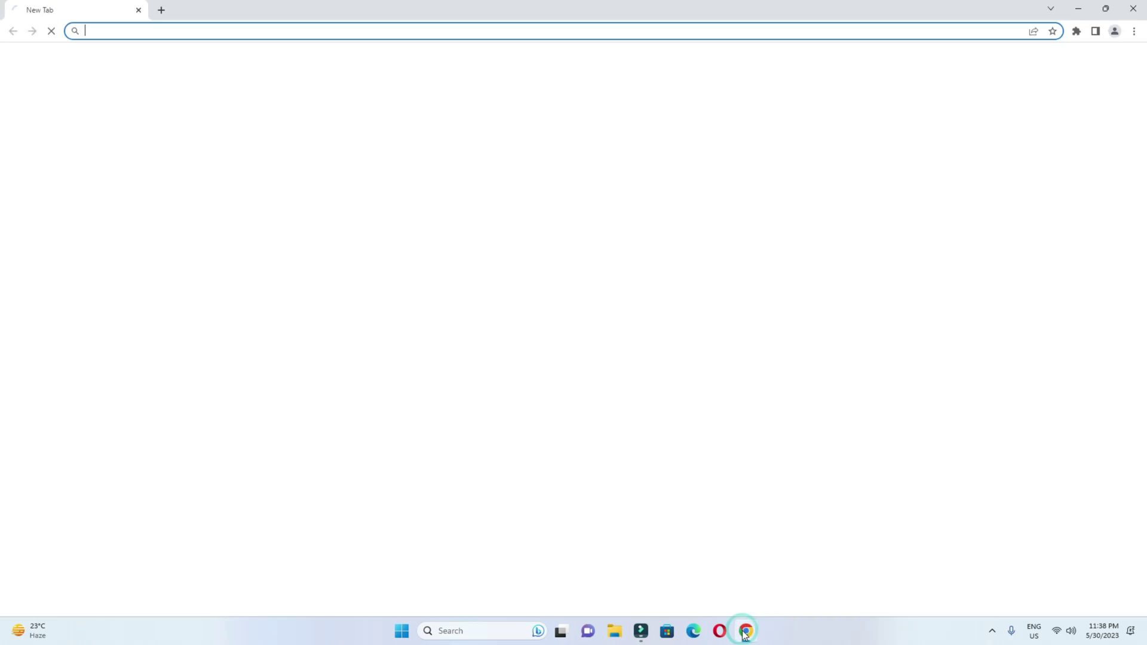
type("virtualbox")
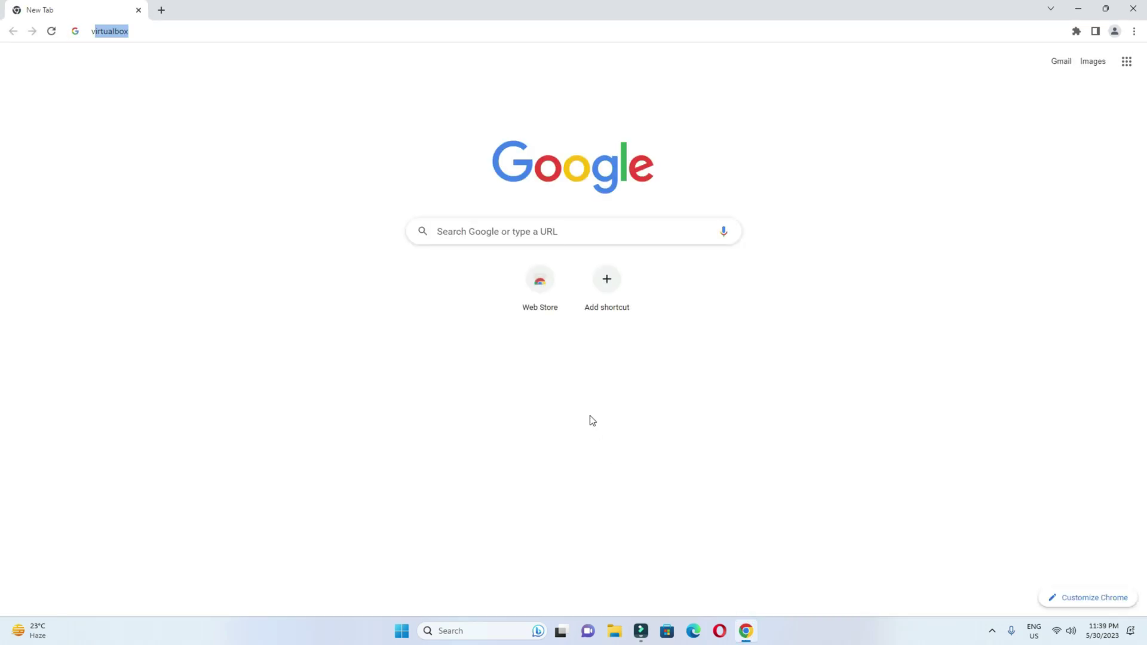
key("Return")
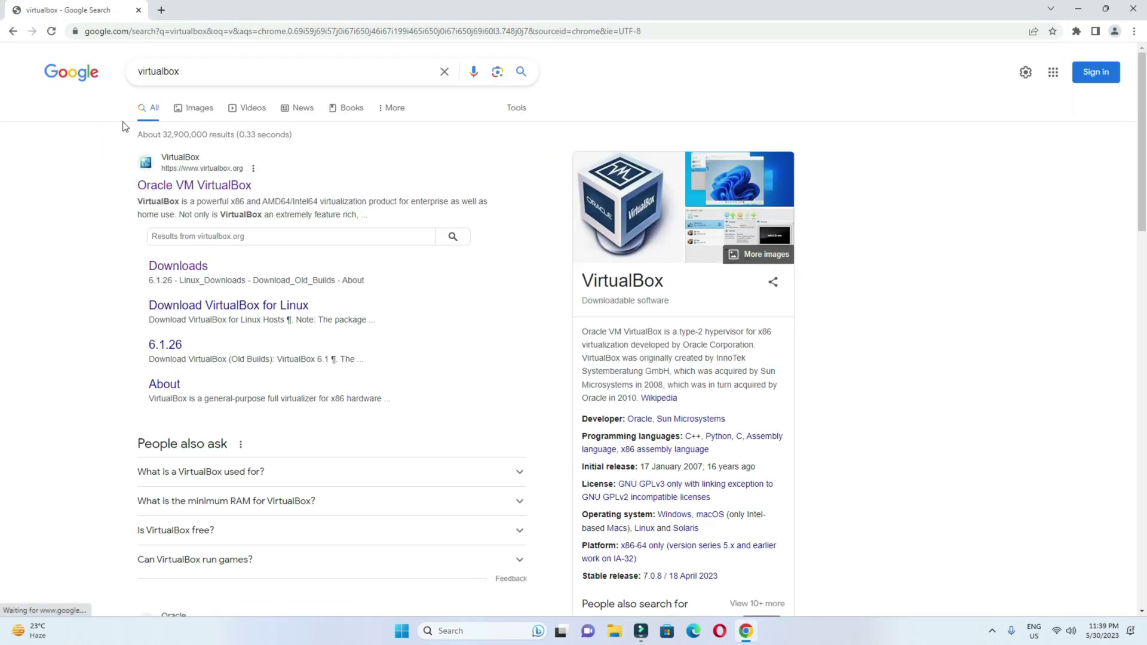
left_click_drag(200, 69, 124, 72)
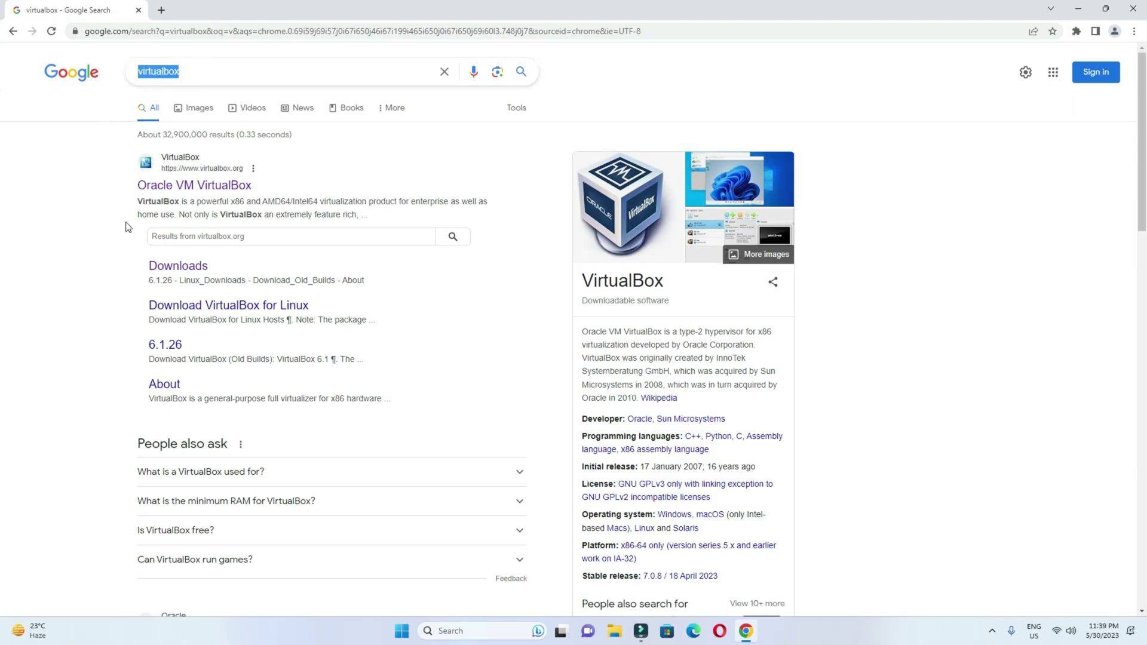
left_click_drag(126, 142, 259, 178)
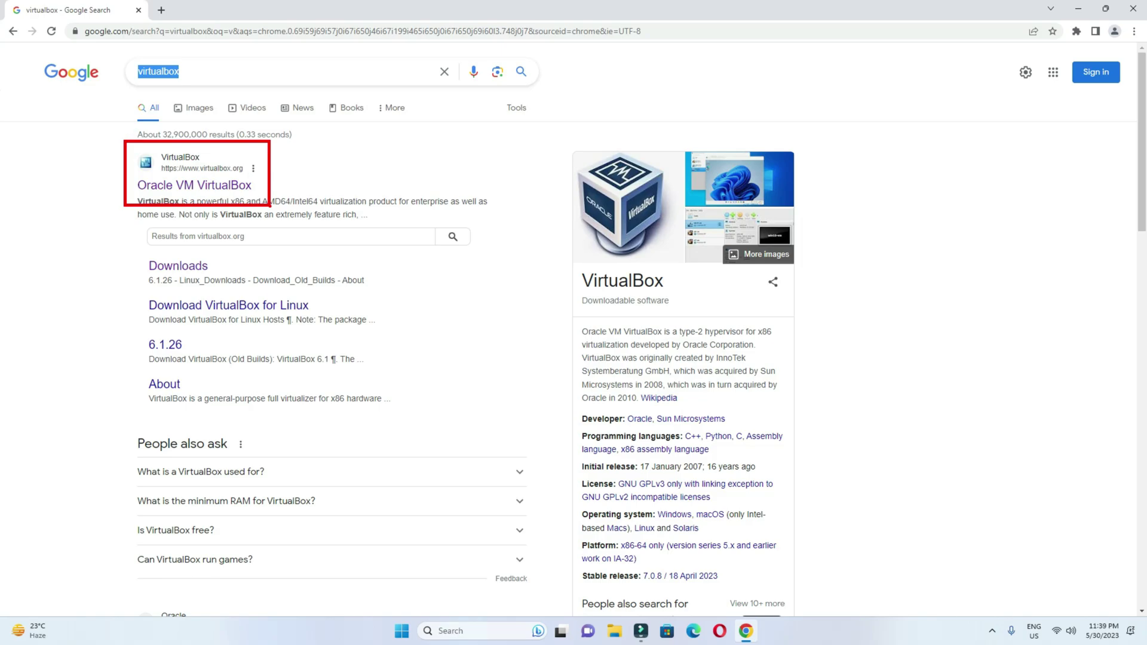
left_click(194, 185)
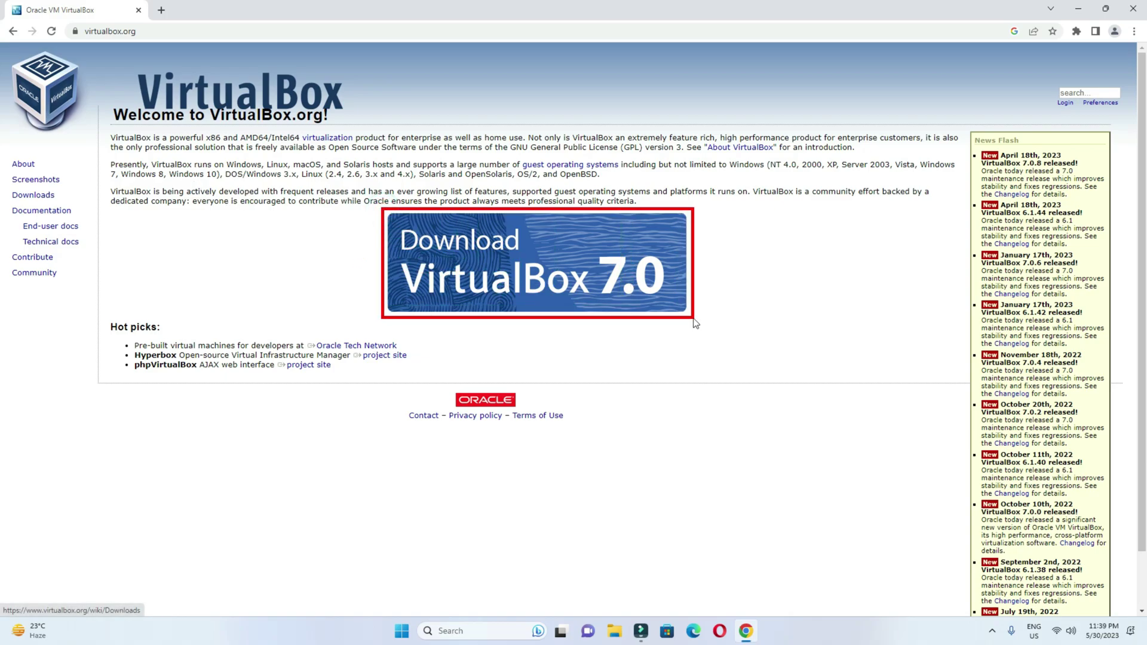
Step: Go to the VirtualBox 7.0 downloads page and cancel the redundant Windows hosts installer download
left_click(511, 271)
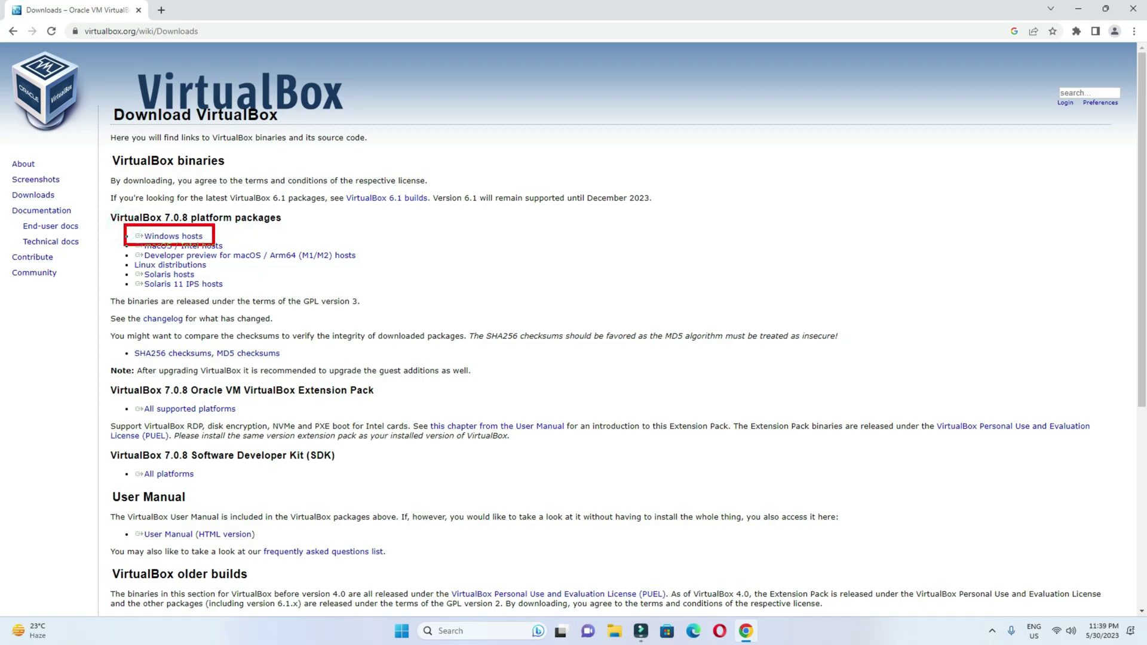
left_click(187, 238)
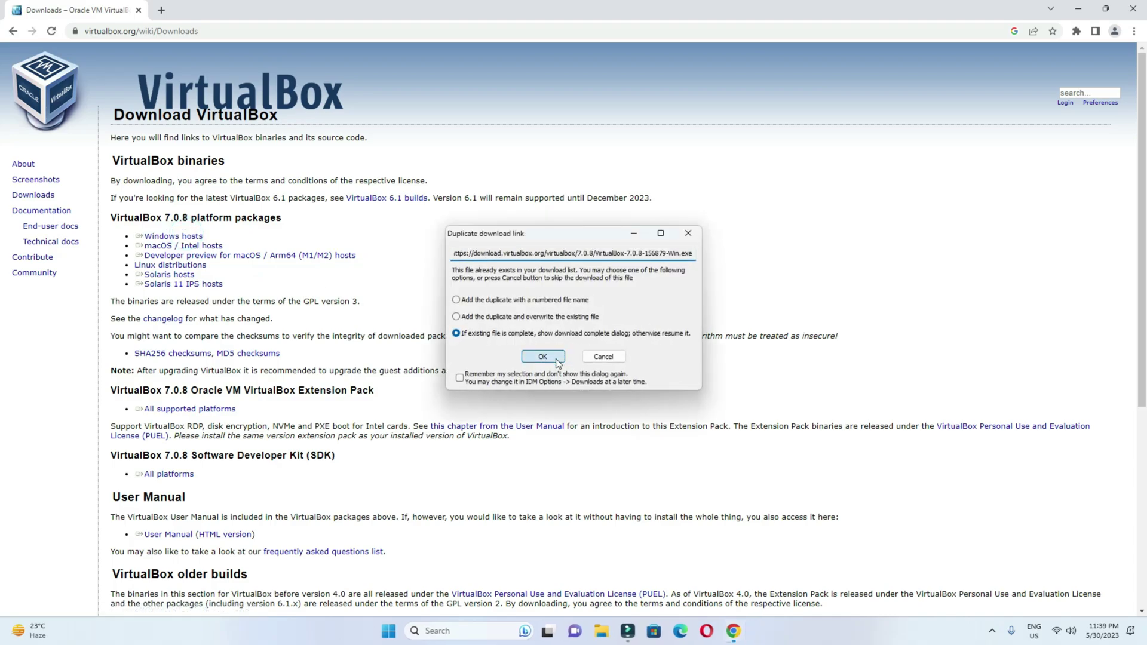
left_click(555, 358)
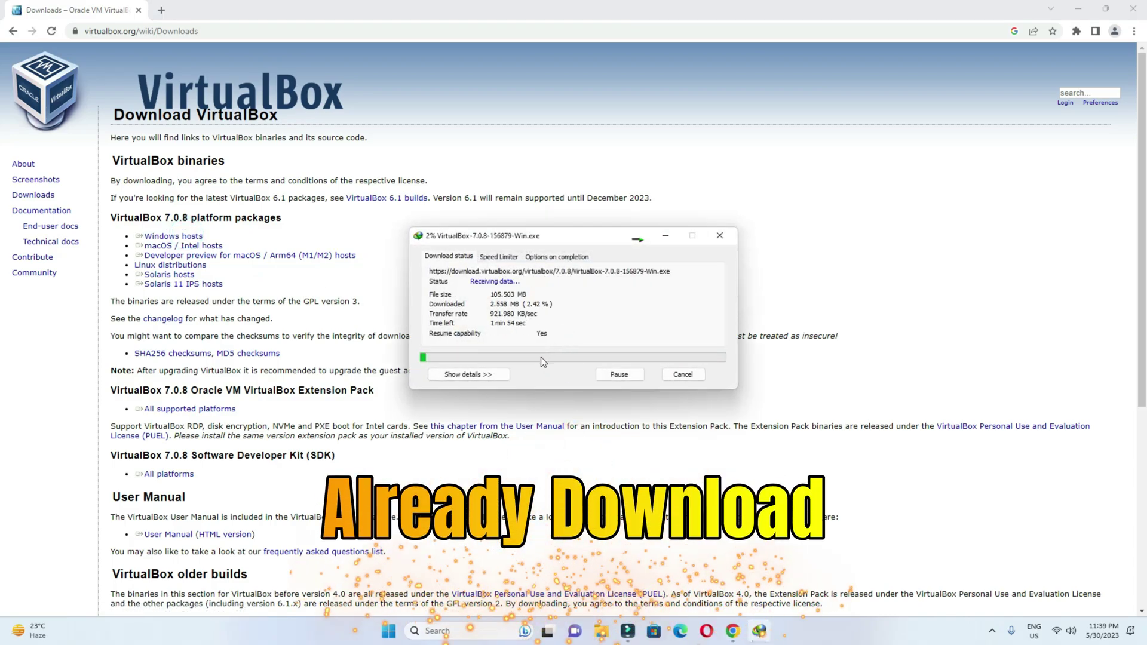
left_click(682, 375)
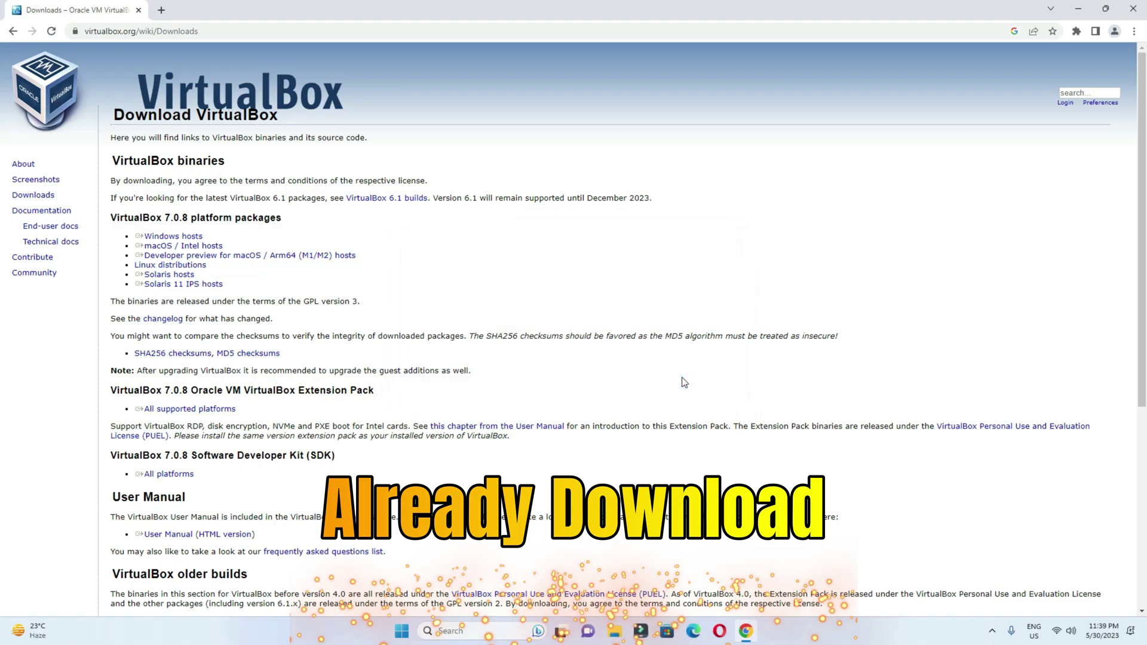
Step: Check that the Technical Fix Downloads folder holds the VirtualBox 7.0.8 installer and Kali Purple image
left_click(1078, 9)
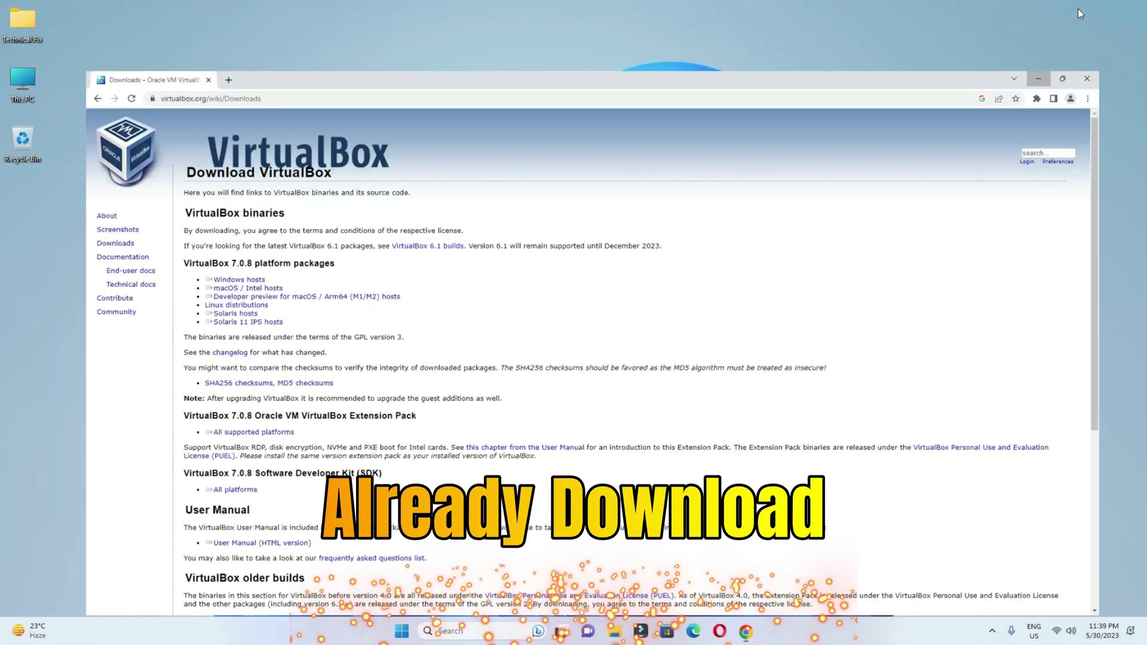
double_click(21, 17)
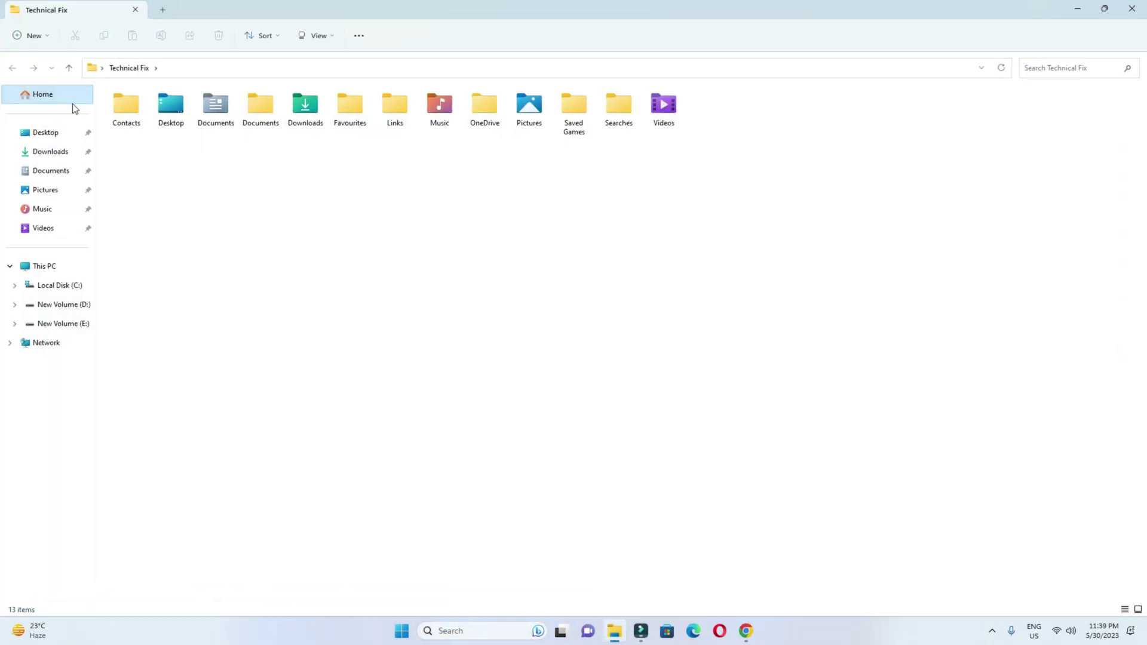
left_click(57, 151)
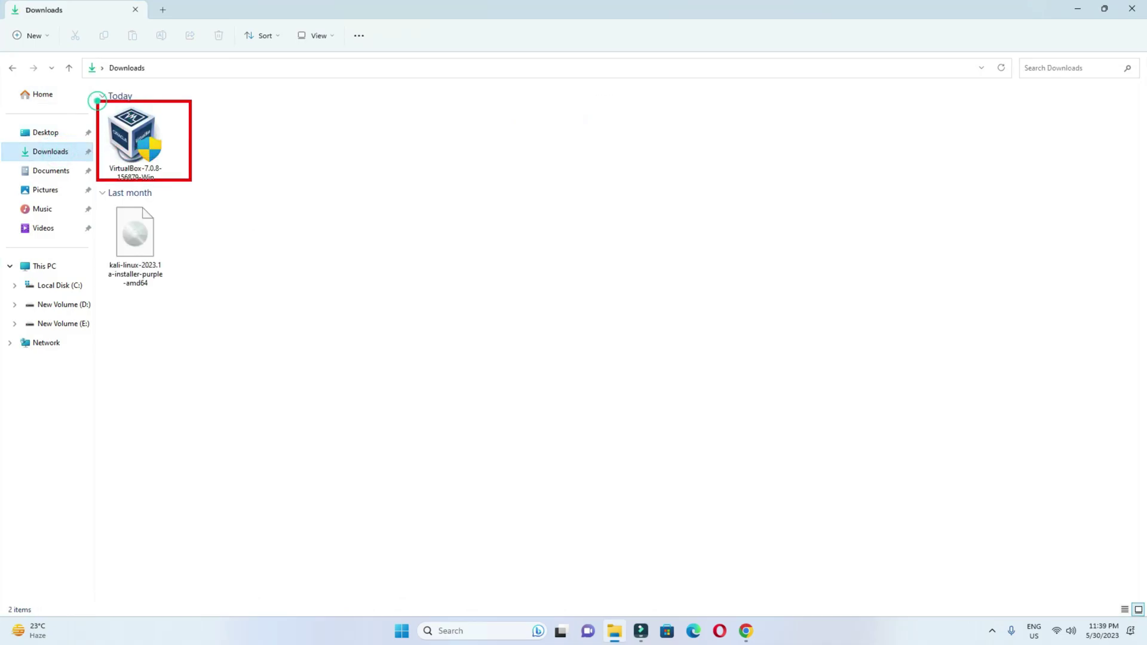
left_click(1078, 9)
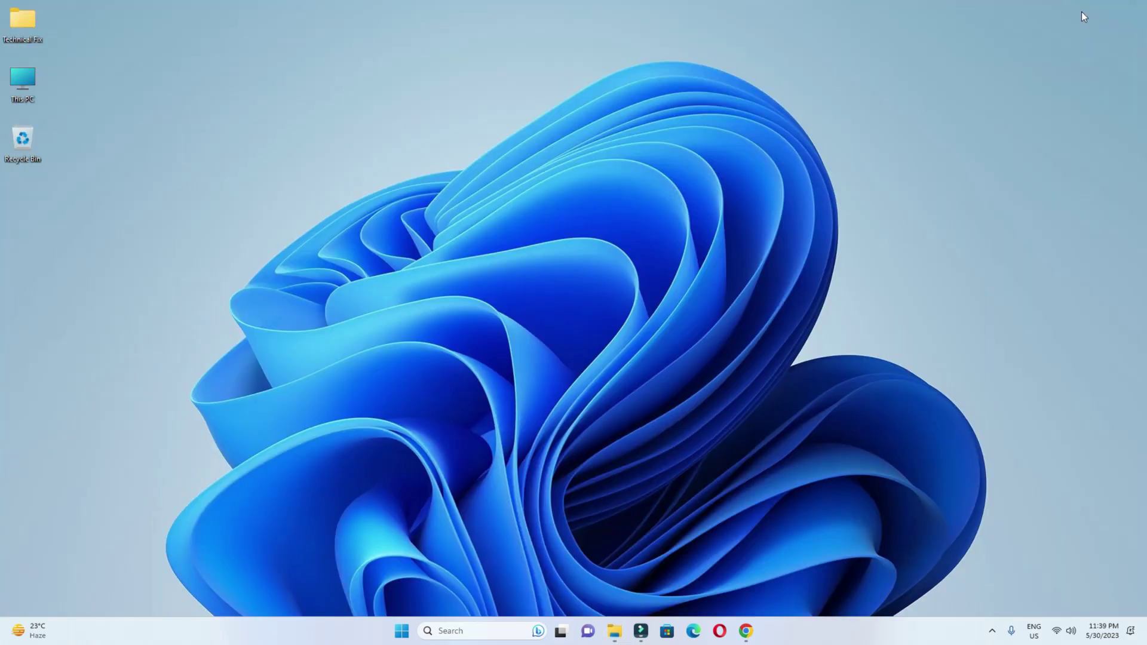
Step: Search for 'kali' and open the official Kali Linux homepage
left_click(747, 629)
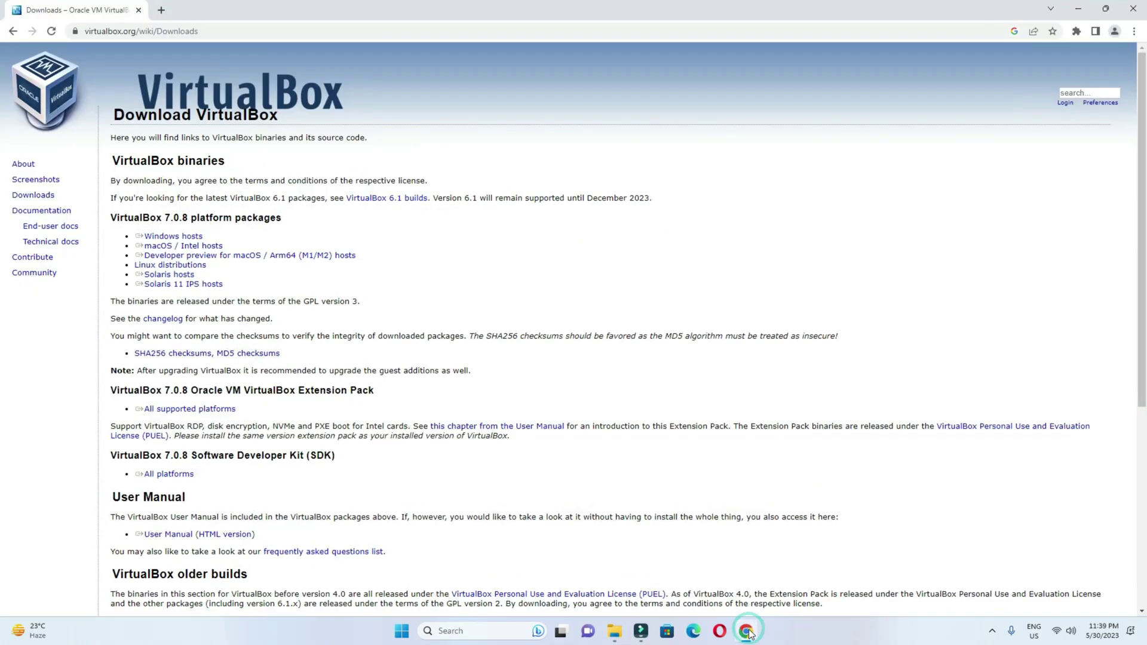
left_click(131, 28)
type("kali linux")
key("Return")
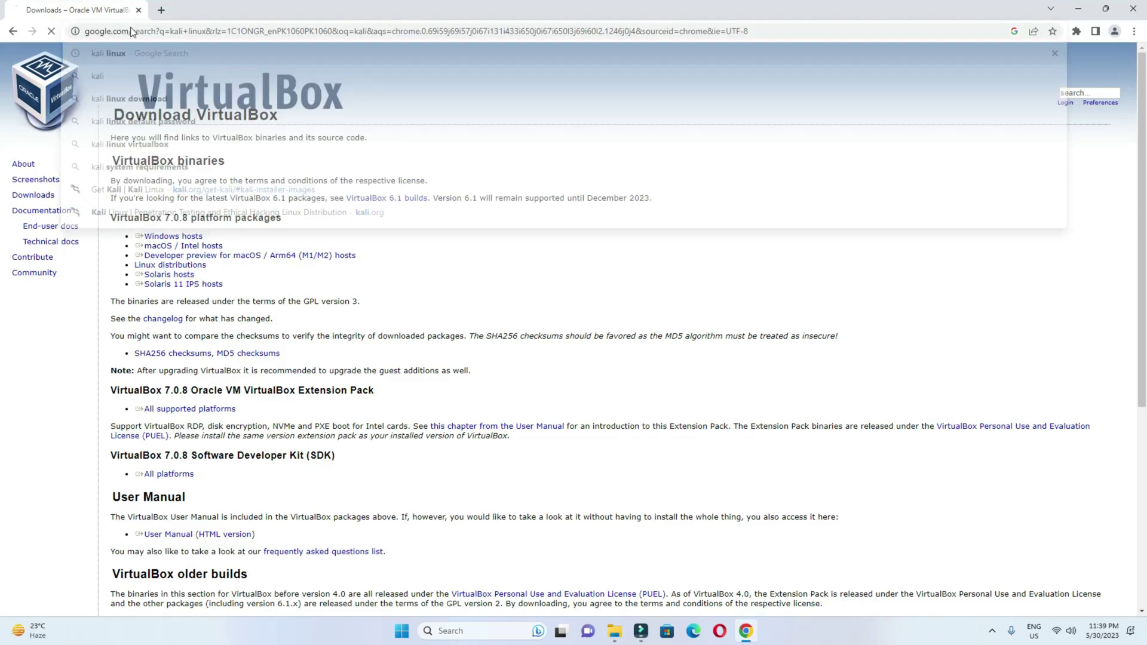
left_click_drag(185, 73, 128, 71)
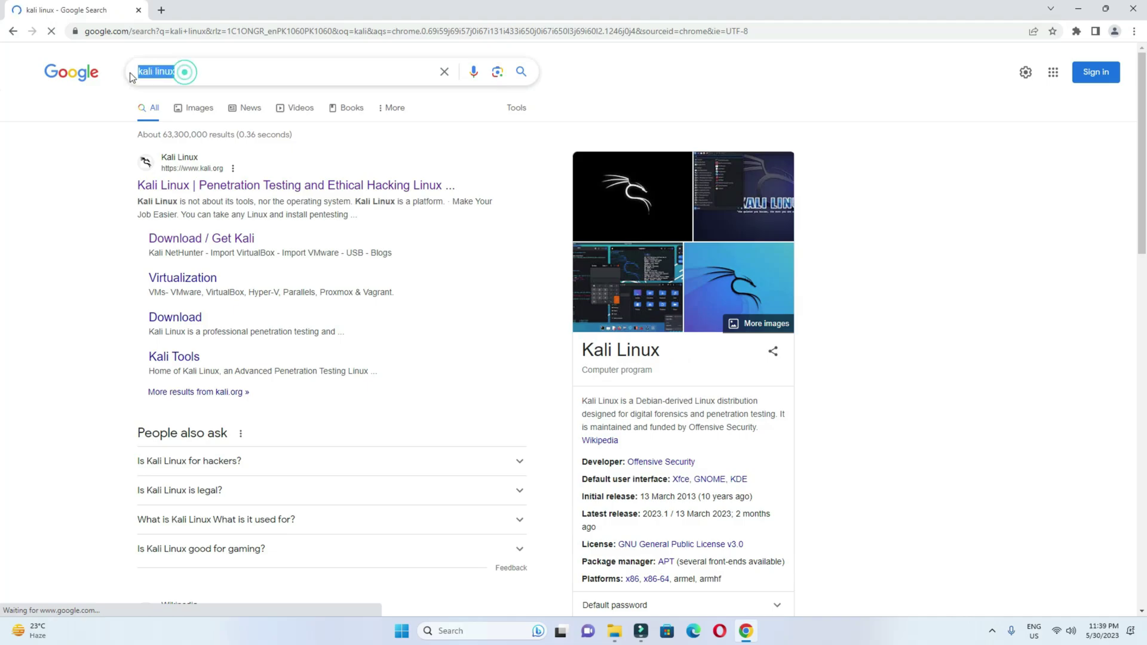
left_click(99, 186)
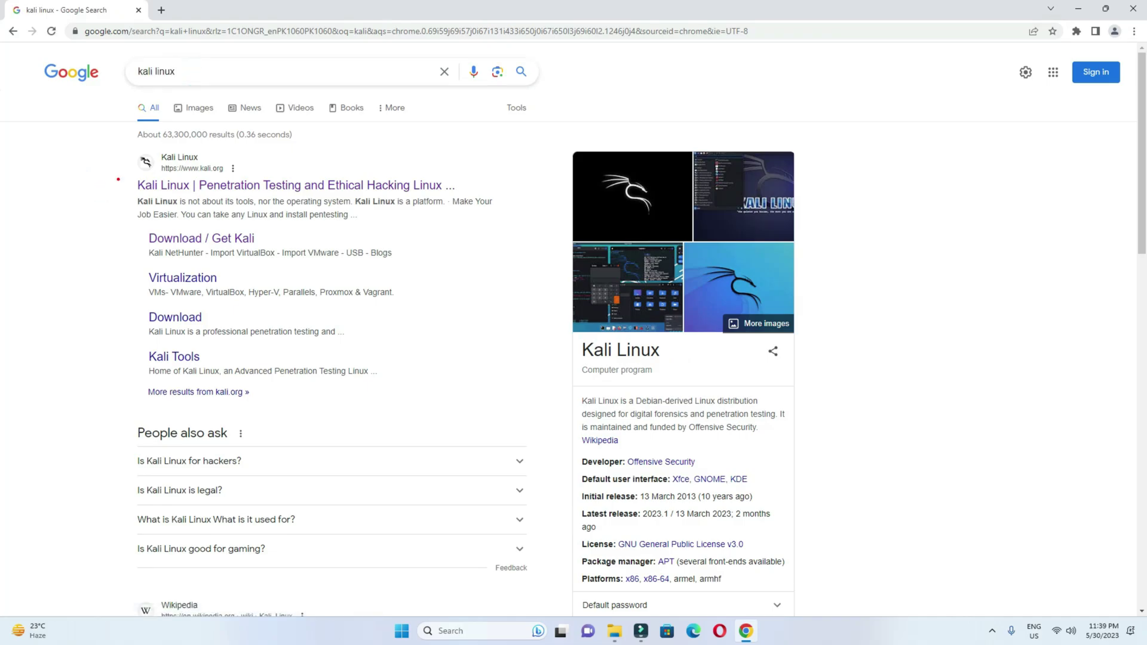
mouse_move(130, 146)
left_mouse_down()
mouse_move(205, 179)
mouse_move(505, 220)
left_mouse_up()
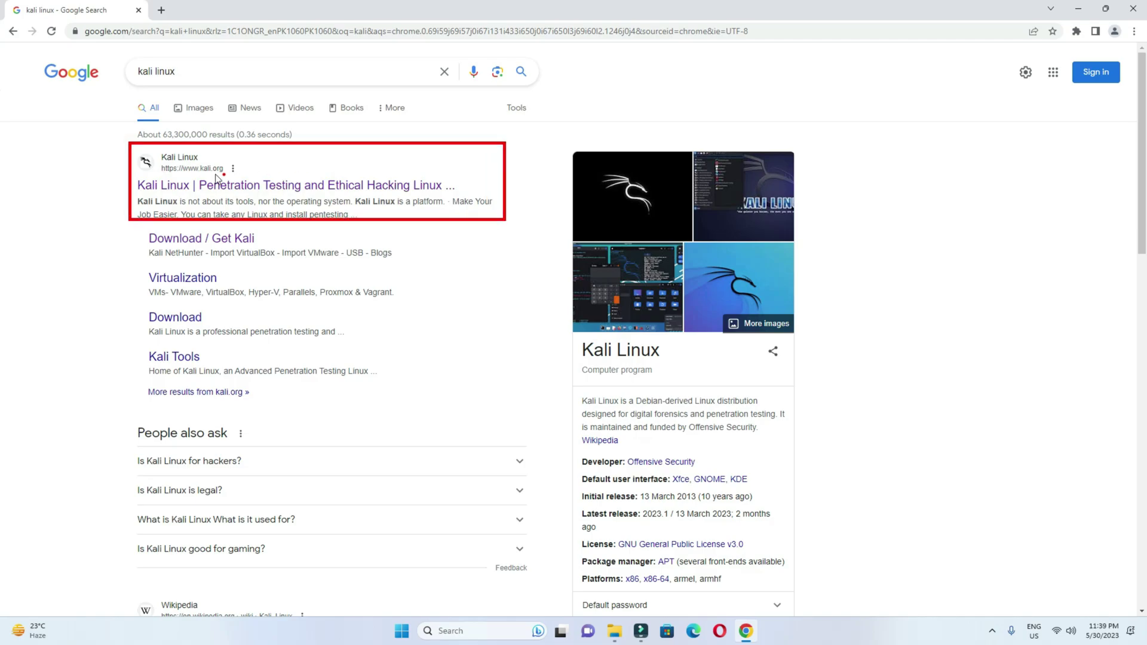
left_click(183, 183)
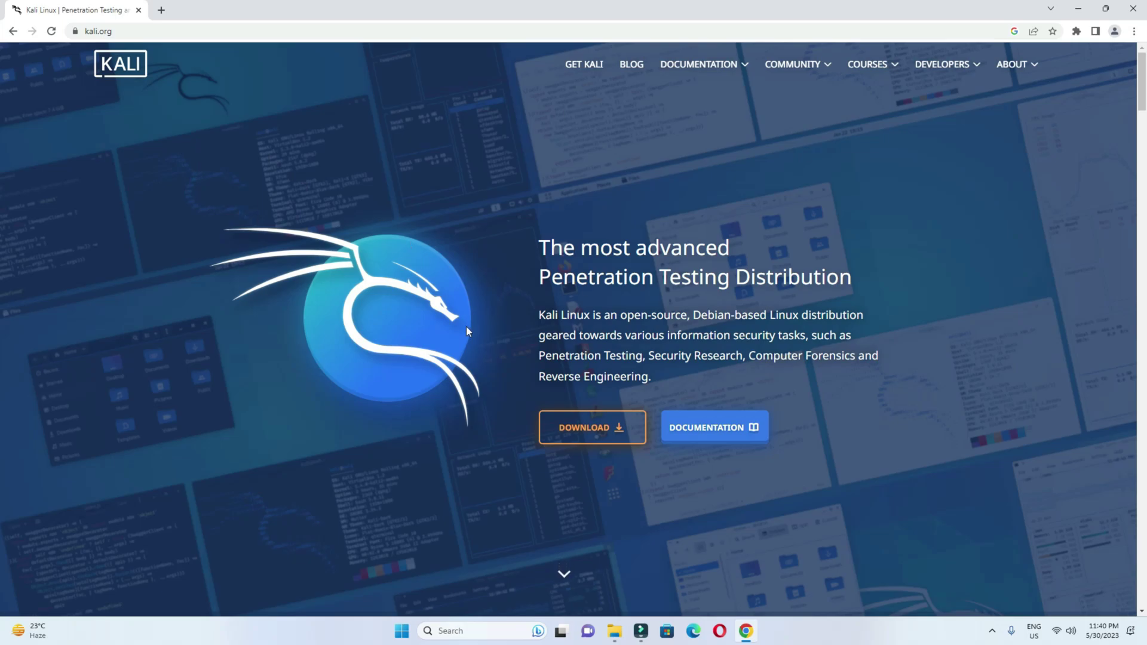
Step: Go to the Get Kali download page and scroll down to the Kali Purple section
left_click_drag(529, 402, 653, 454)
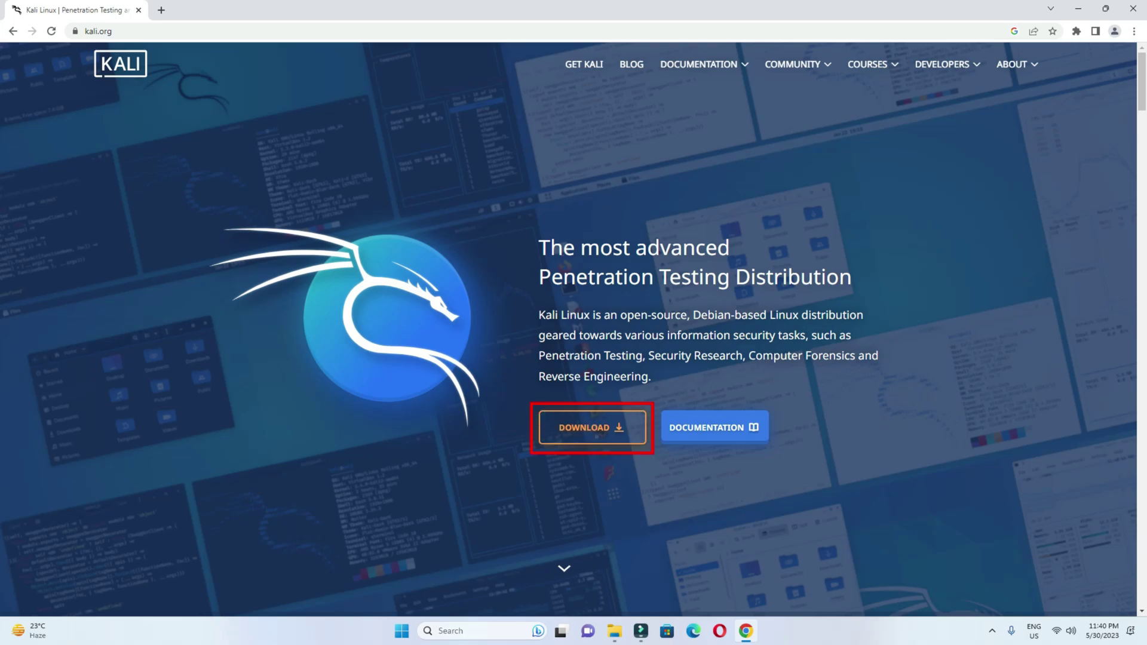
left_click(603, 433)
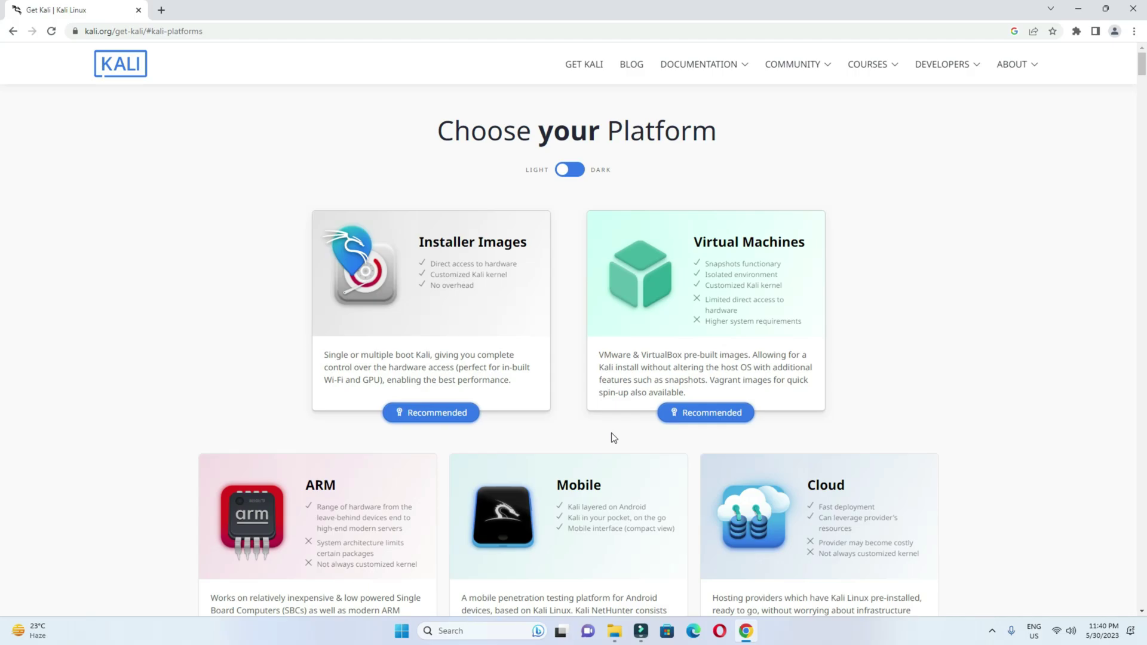
scroll(837, 428, "down", 15)
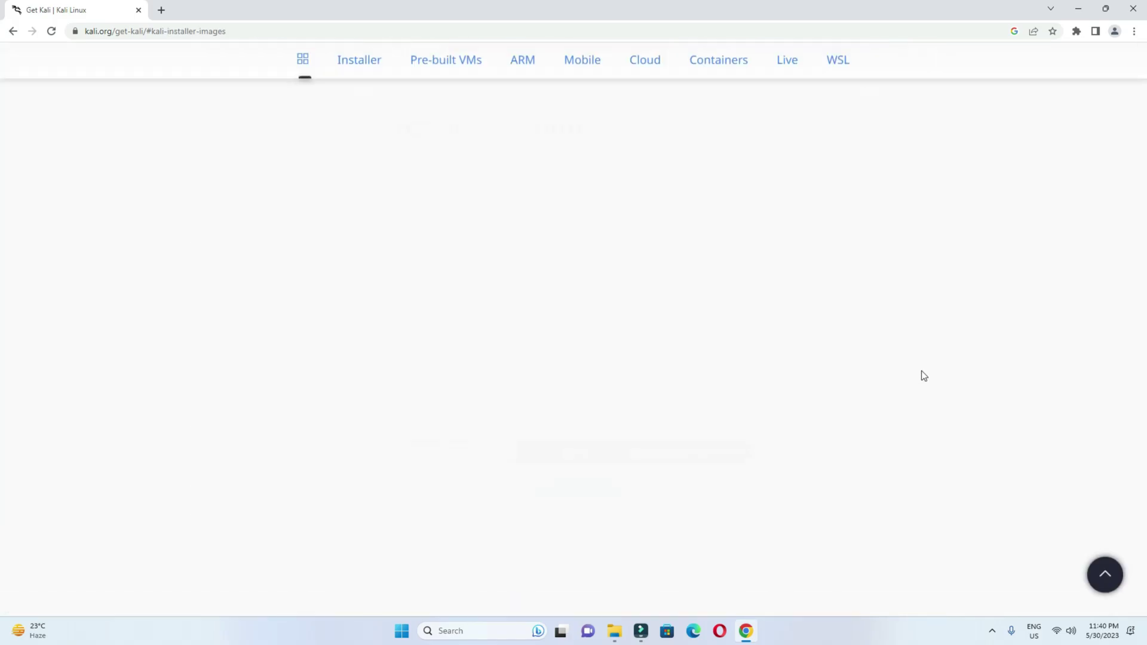
scroll(923, 373, "down", 10)
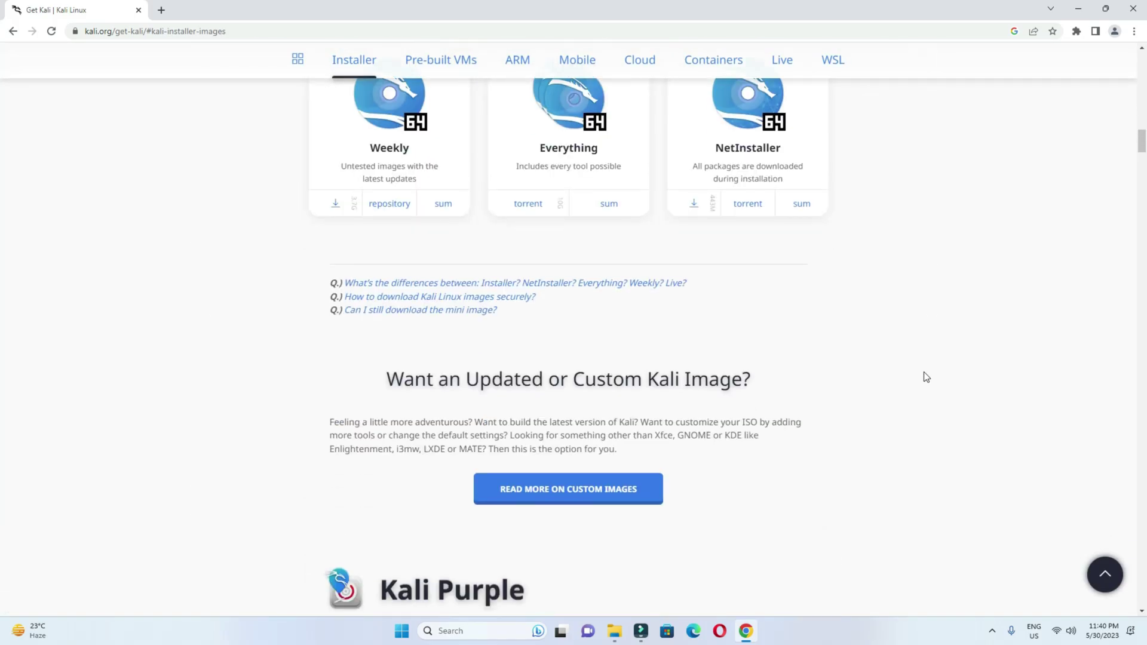
scroll(925, 377, "down", 4)
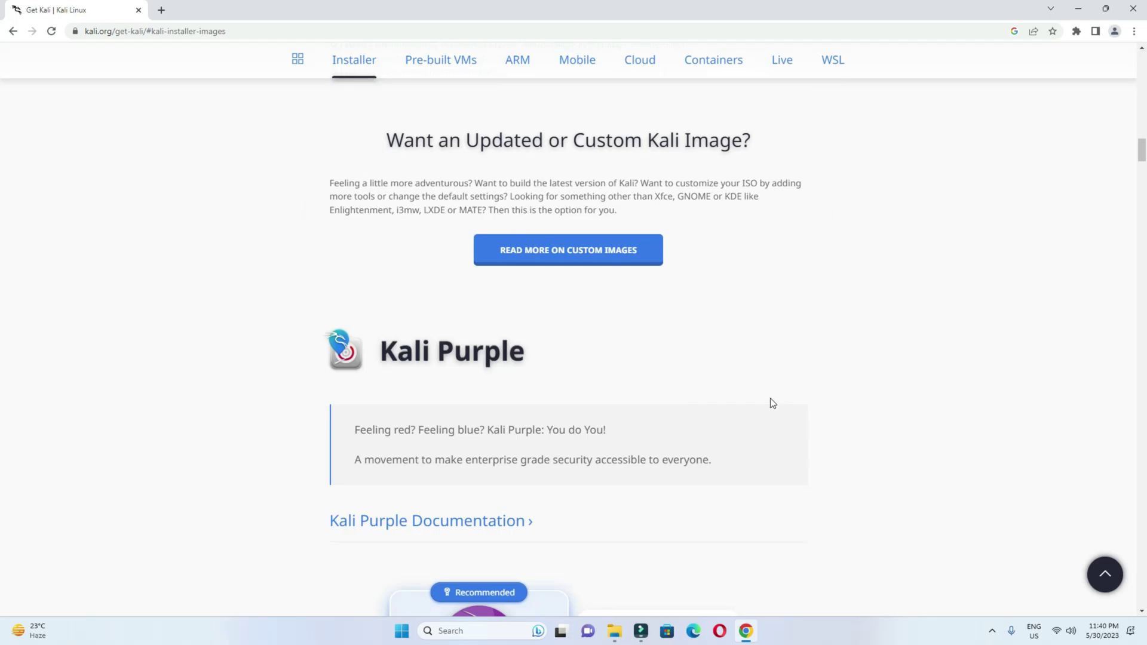
left_click_drag(366, 331, 537, 373)
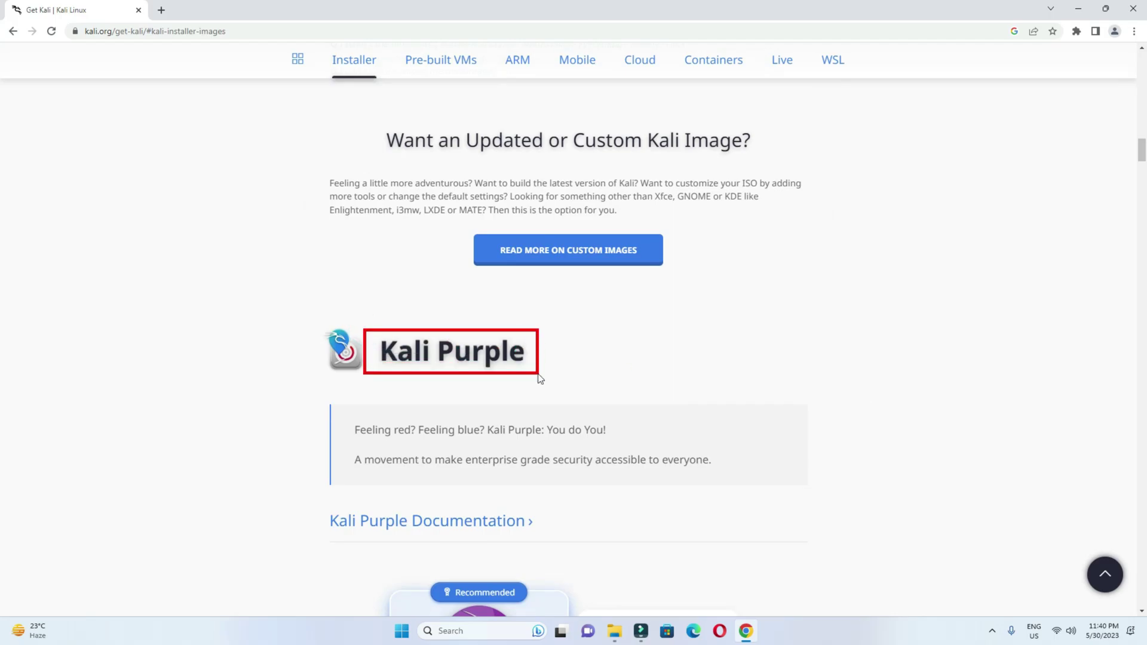
scroll(609, 381, "down", 5)
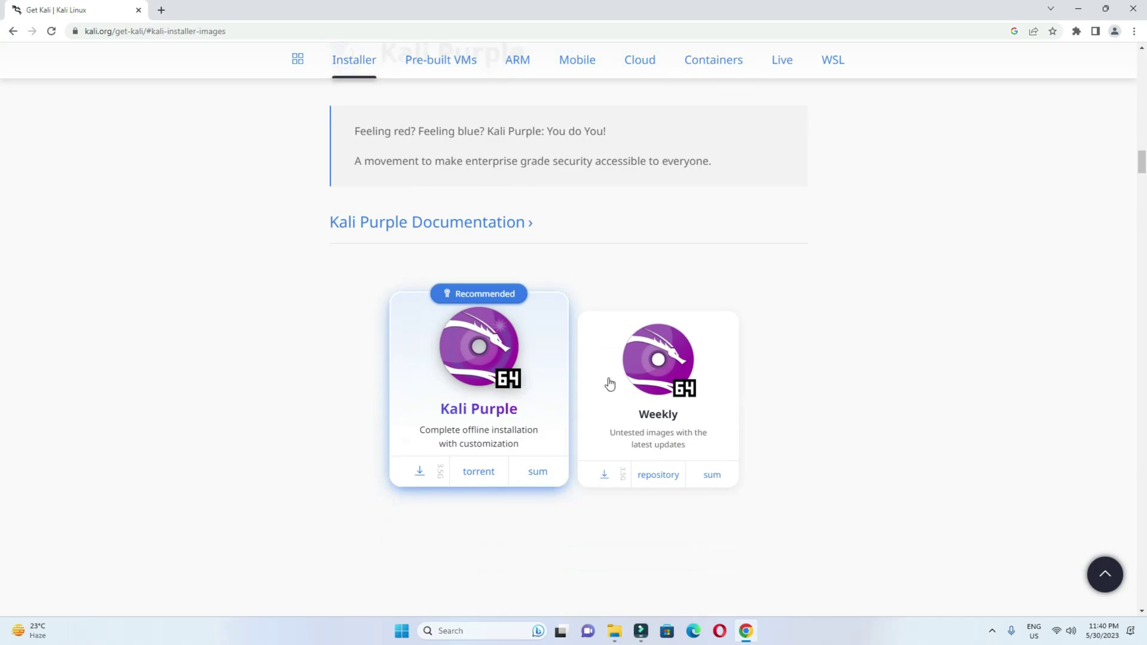
mouse_move(361, 273)
left_mouse_down()
mouse_move(568, 442)
mouse_move(586, 500)
left_mouse_up()
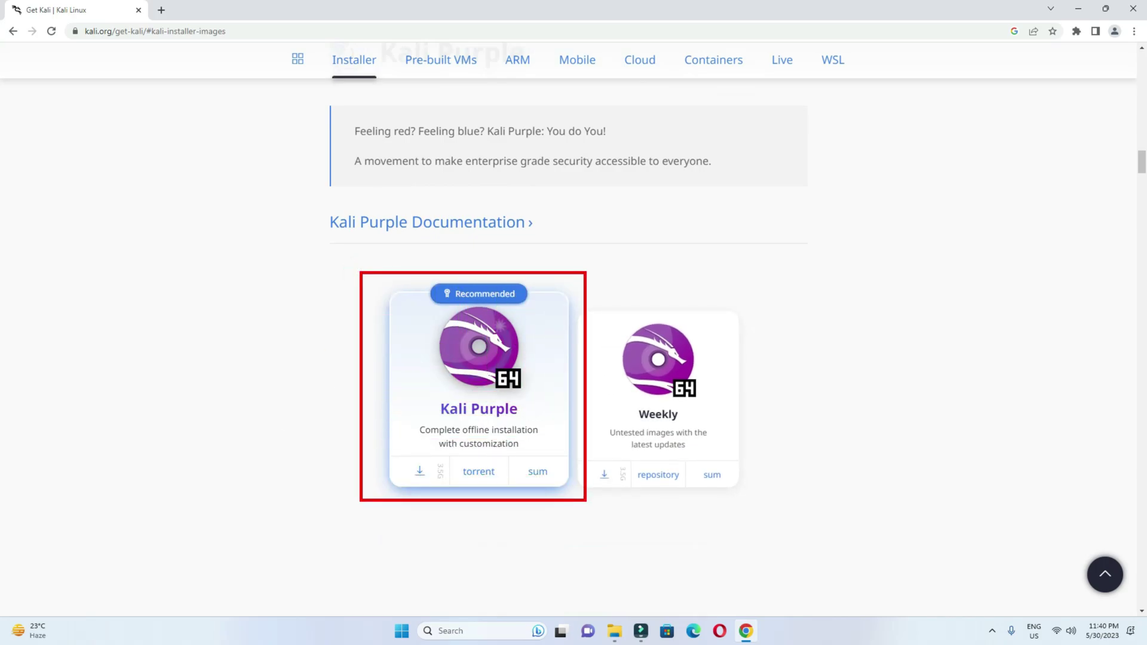
key("Escape")
Step: Start the Kali Purple installer image download, then cancel it as already present
left_click(419, 471)
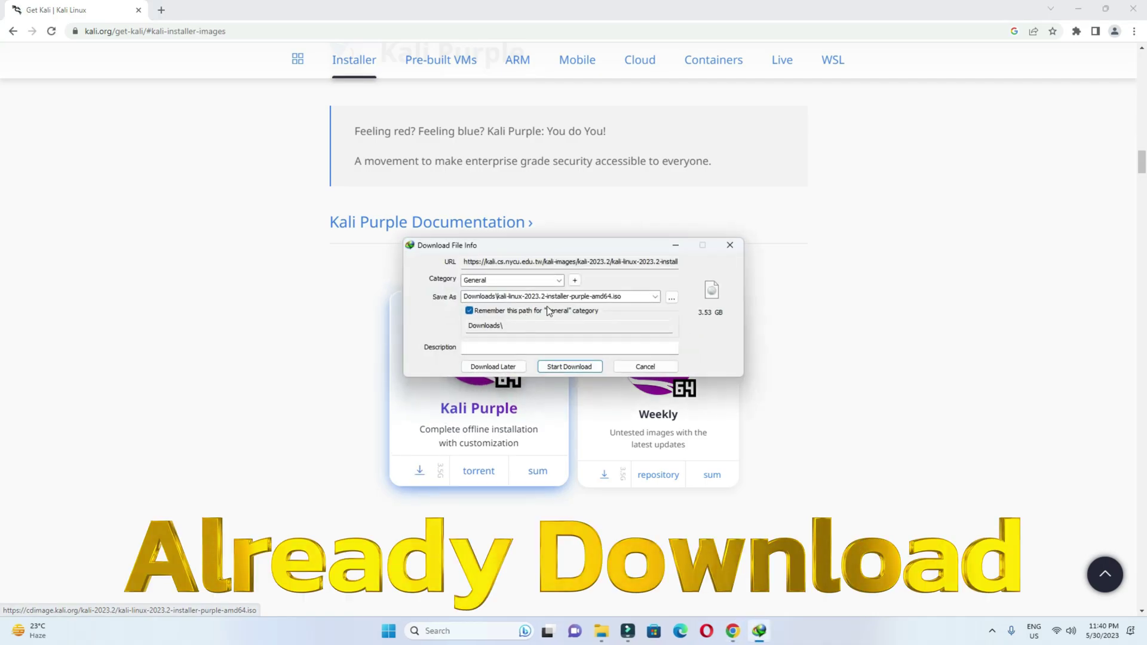
left_click(729, 249)
left_click(615, 366)
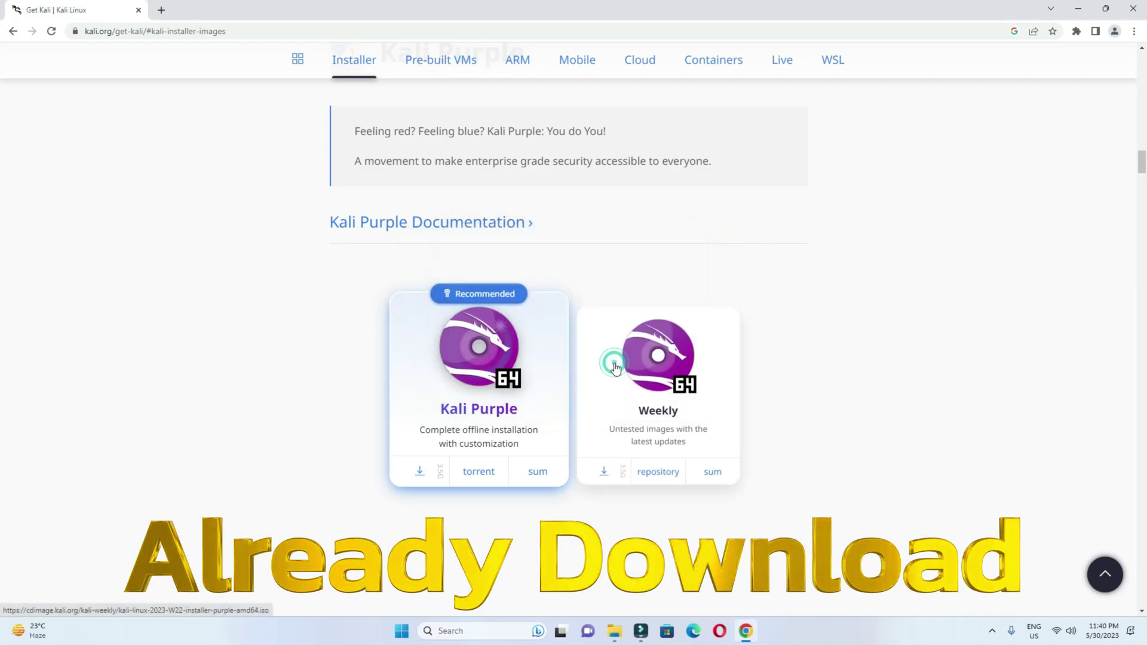
left_click(1077, 8)
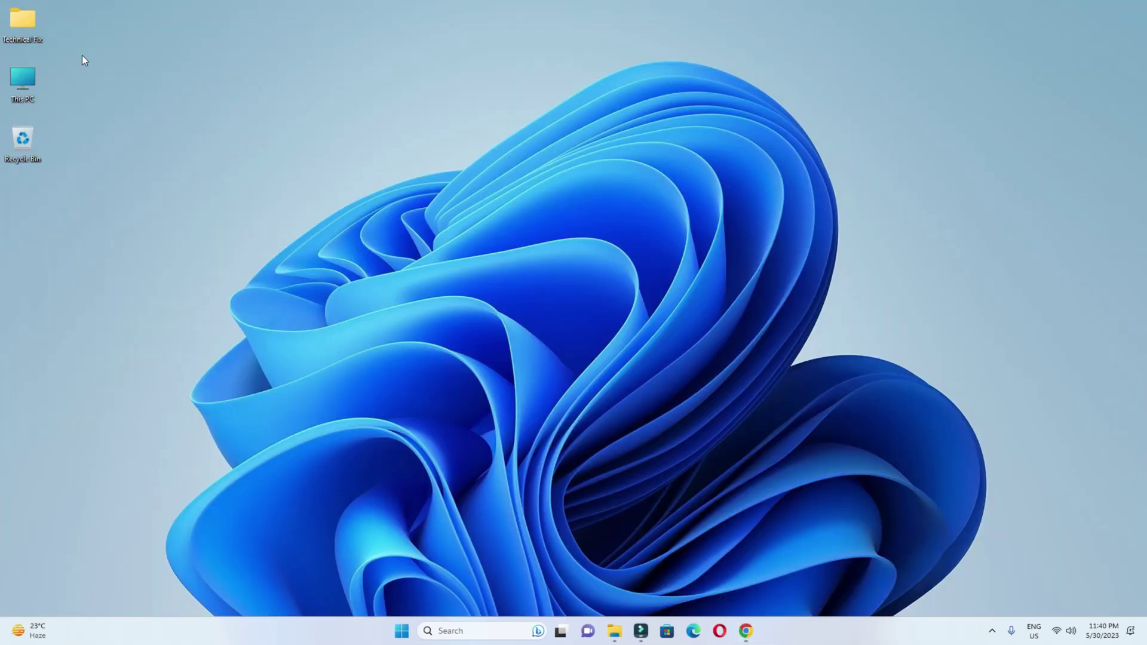
Step: Open the Technical Fix Downloads folder and display its contents as large icons
double_click(22, 21)
left_click(306, 113)
double_click(305, 110)
left_click(145, 163)
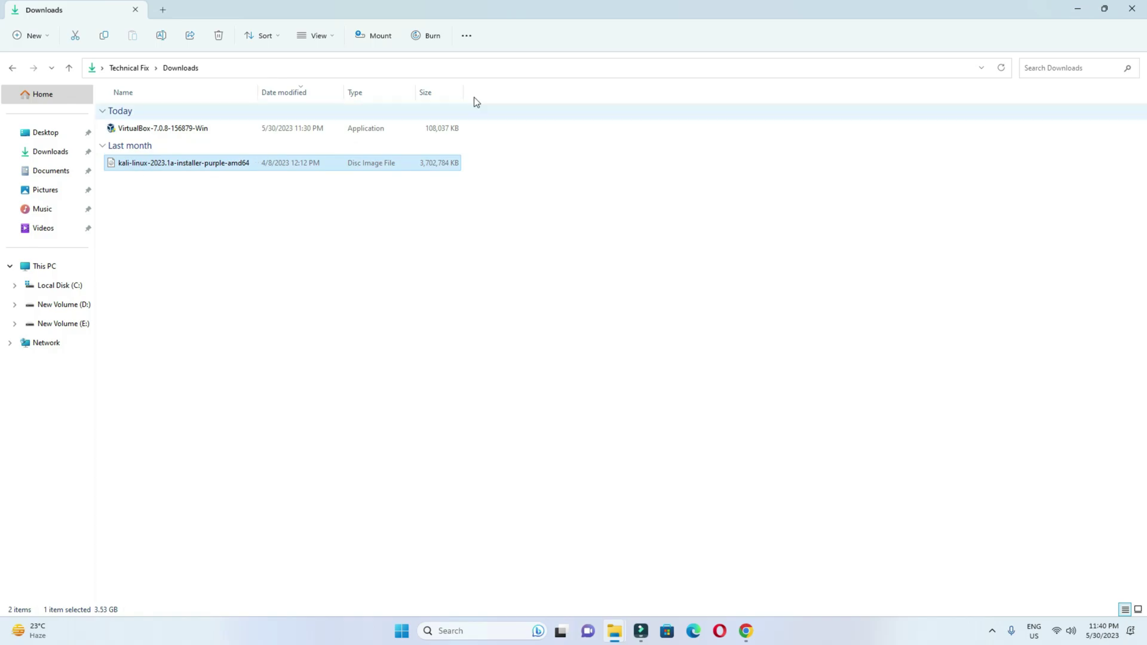
left_click(317, 36)
left_click(333, 89)
left_click(302, 344)
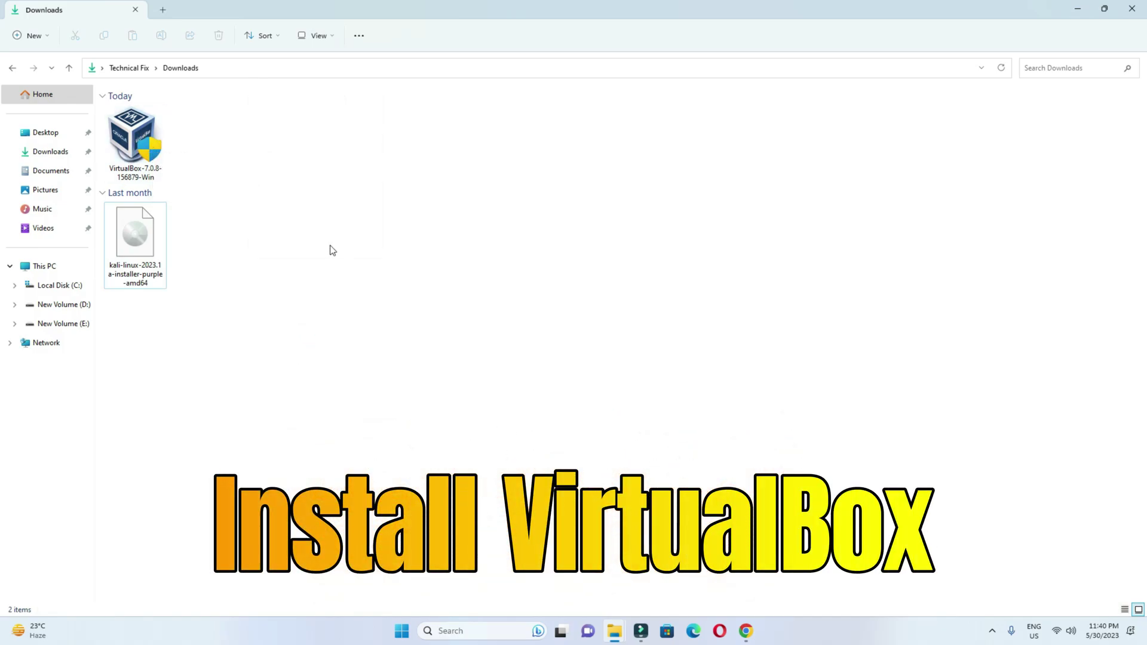
Step: Install VirtualBox 7.0.8 with default options, accepting the network and Python warnings
double_click(133, 134)
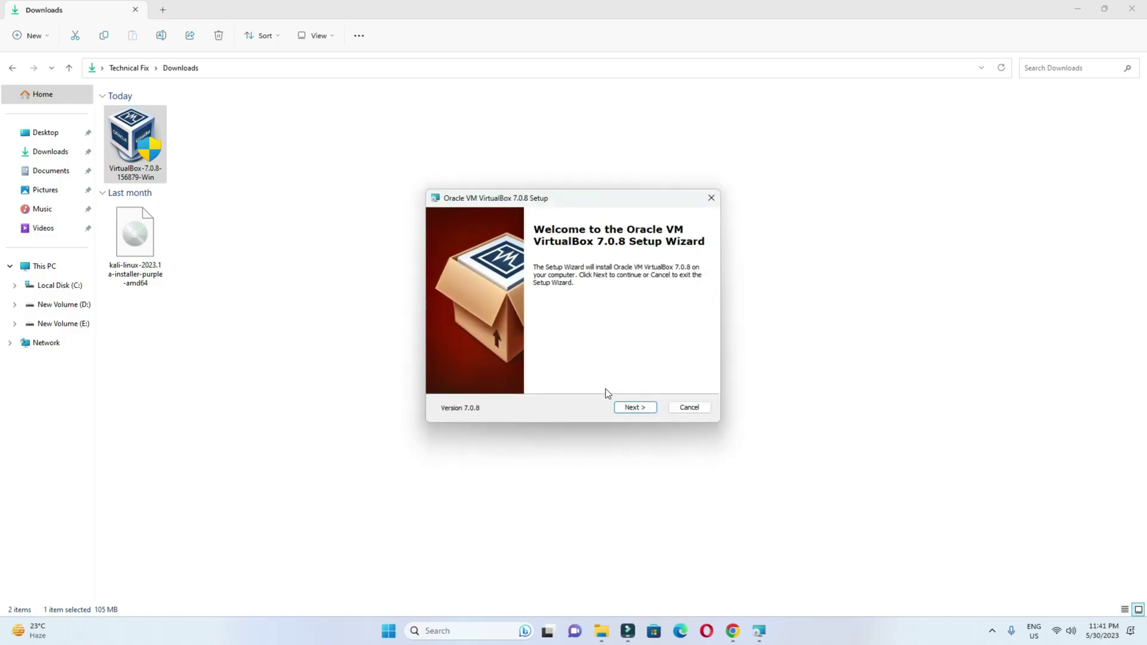
left_click(642, 408)
left_click(641, 408)
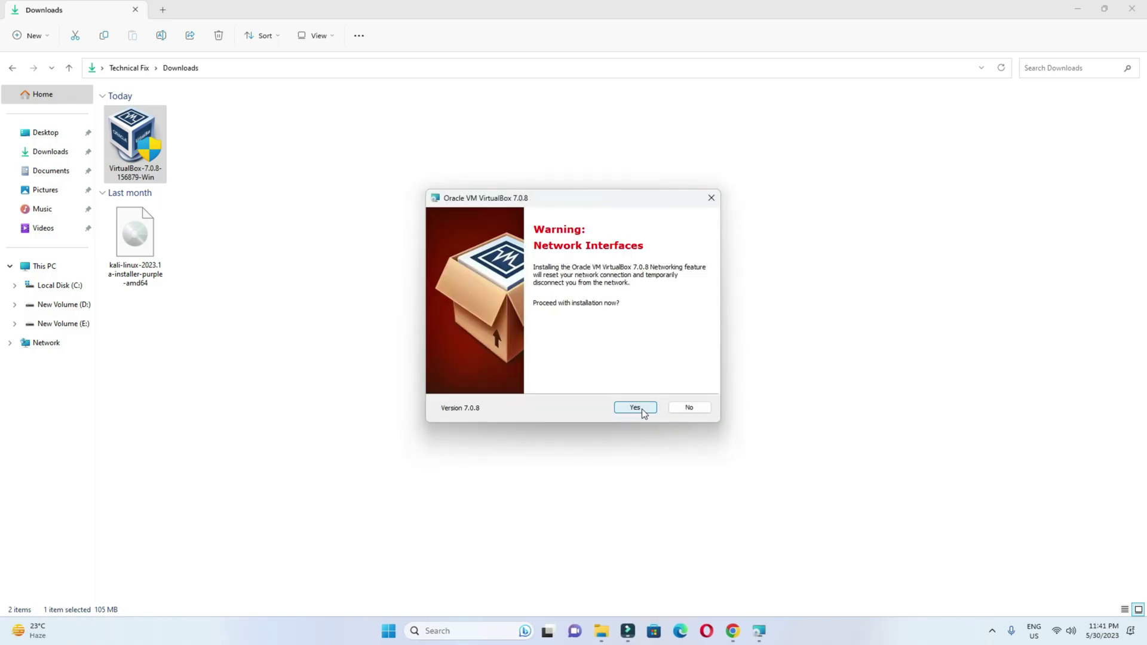
left_click(643, 413)
left_click(635, 408)
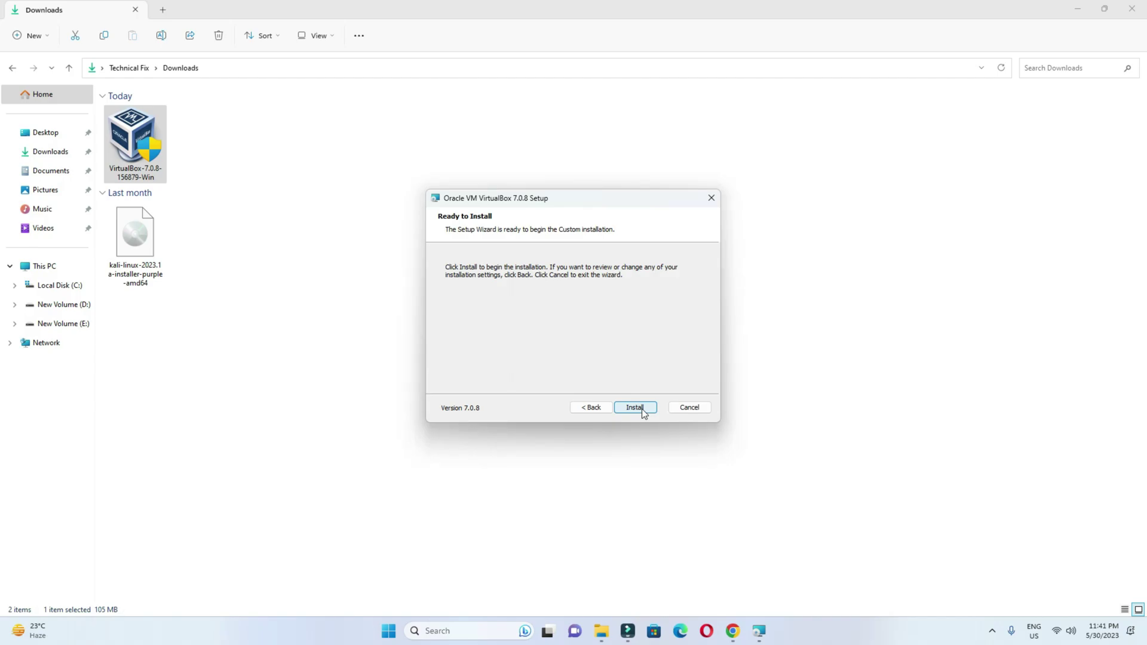
left_click(635, 408)
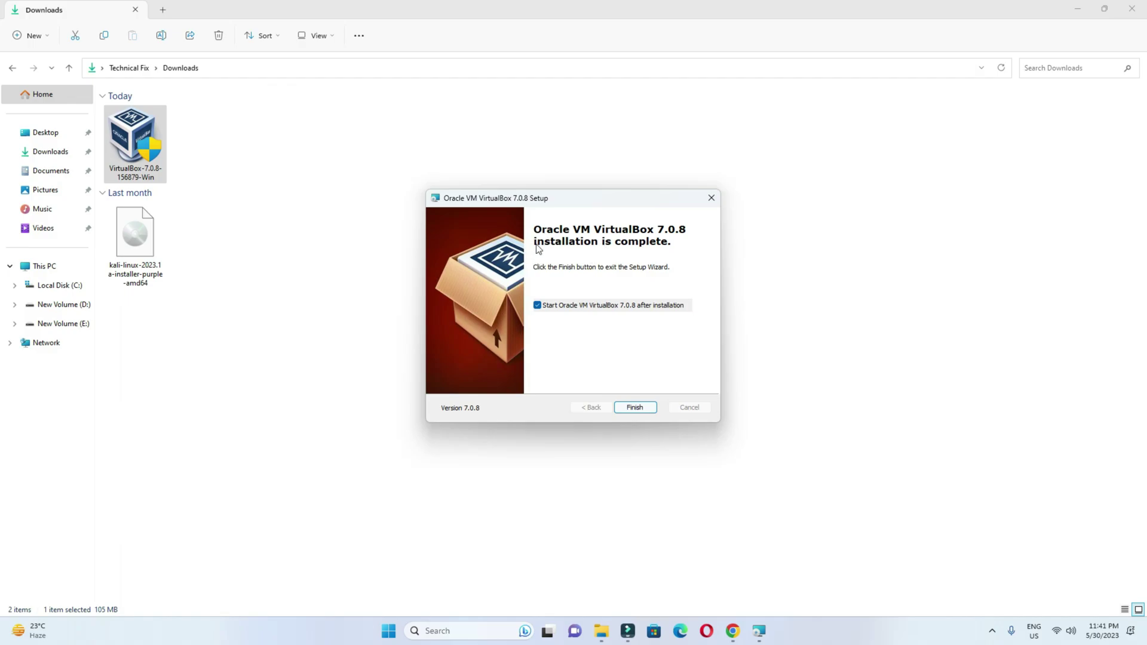
left_click(635, 407)
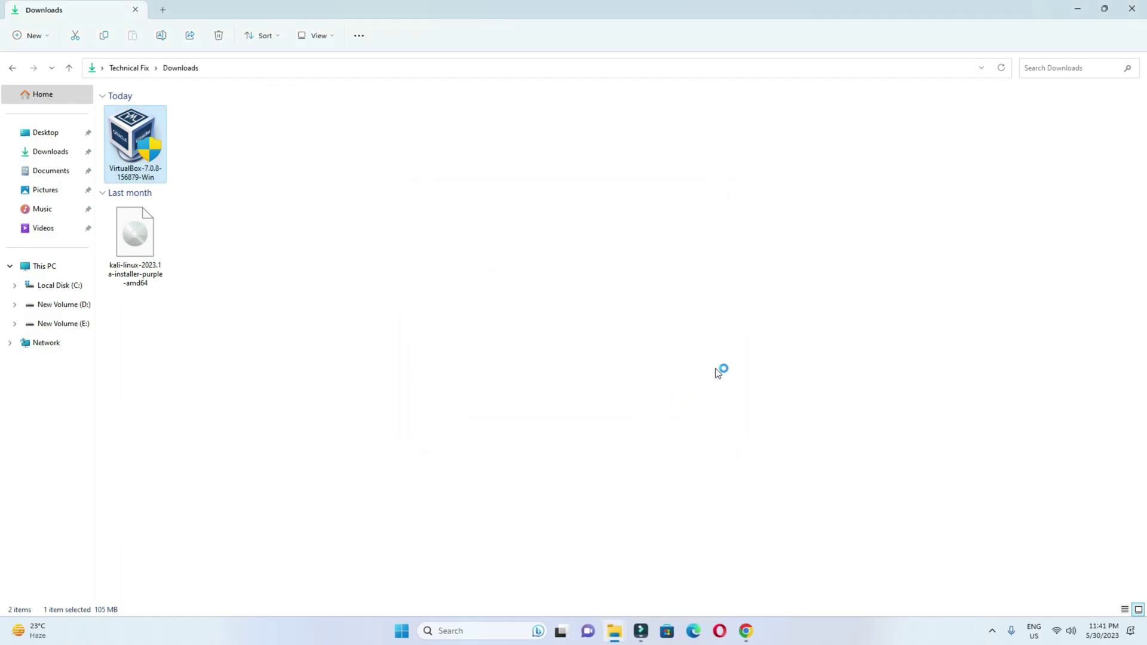
Step: Launch Oracle VM VirtualBox Manager from its desktop shortcut
left_click(1076, 10)
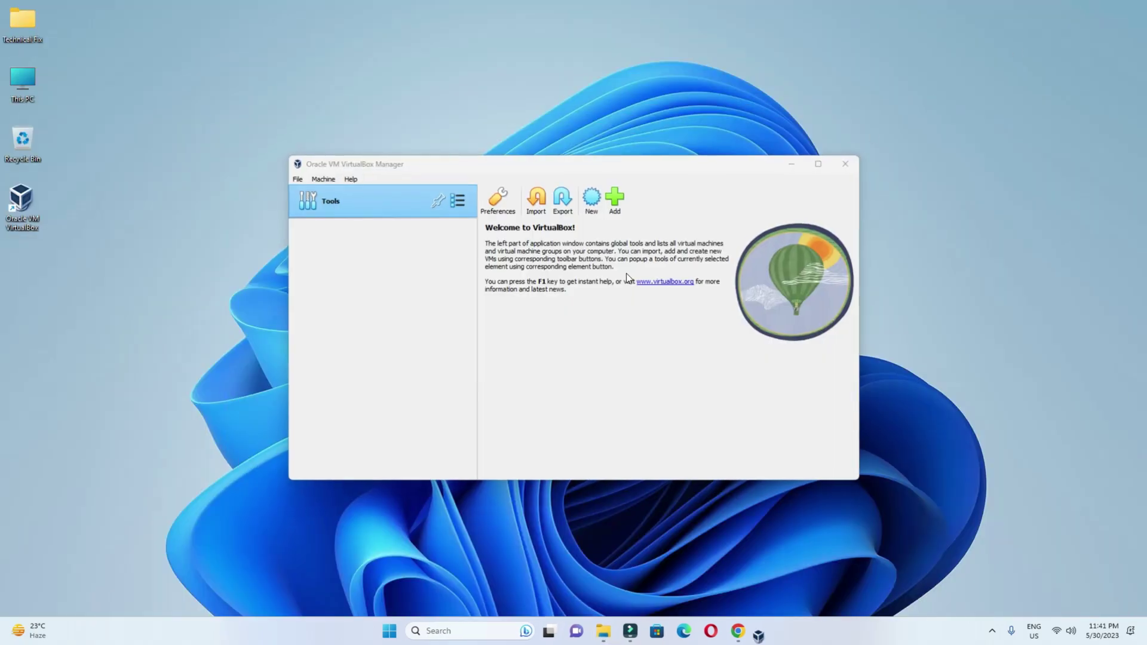
left_click(21, 204)
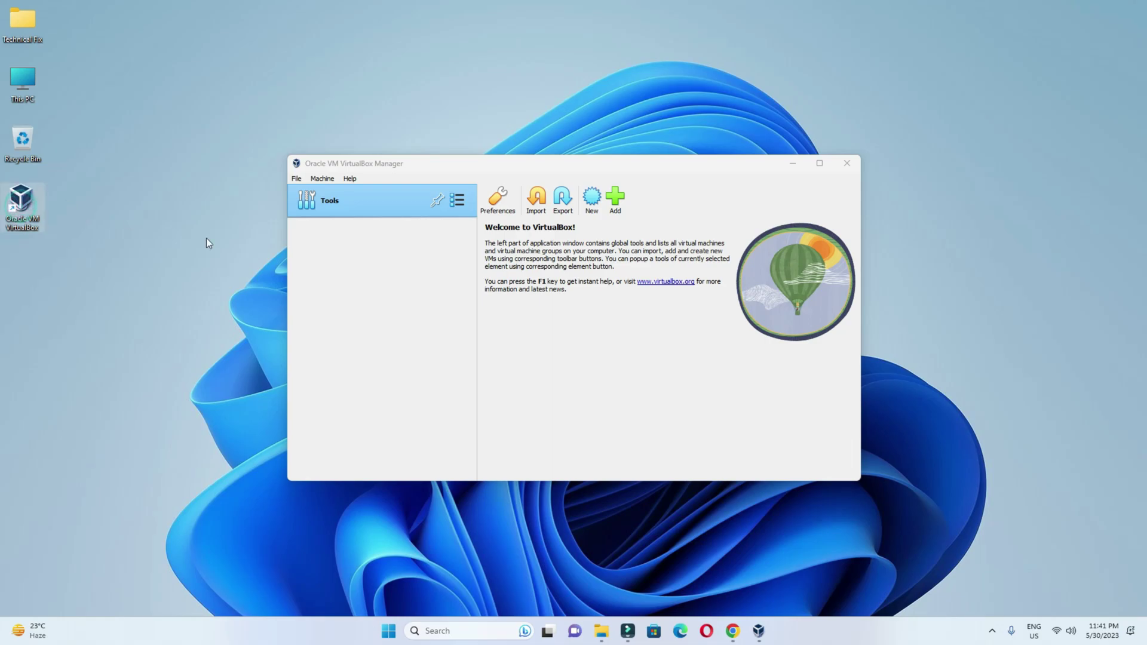
left_click_drag(537, 167, 556, 141)
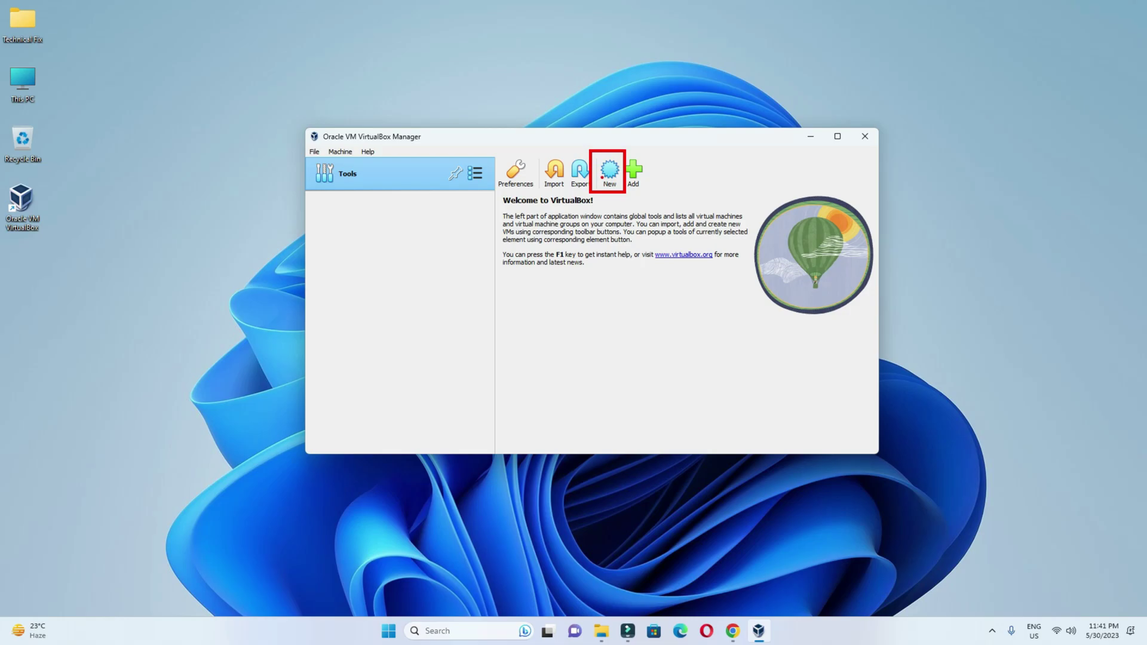
Step: Start a new virtual machine named 'Kali Purple' in the default VirtualBox VMs folder
left_click(608, 173)
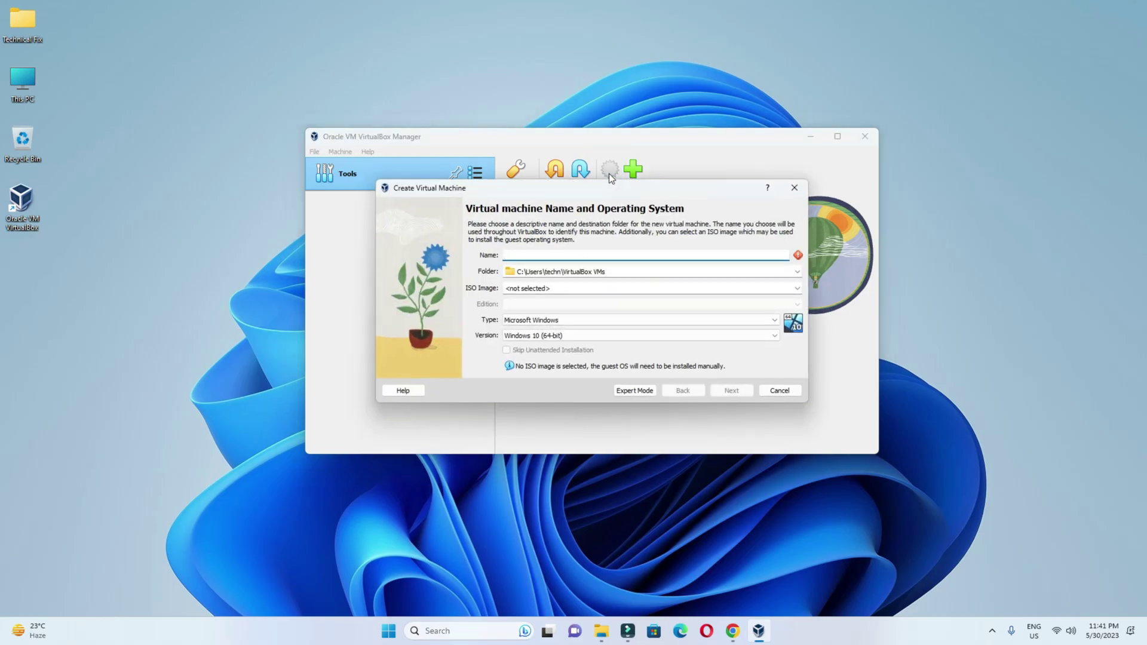
left_click_drag(504, 189, 521, 193)
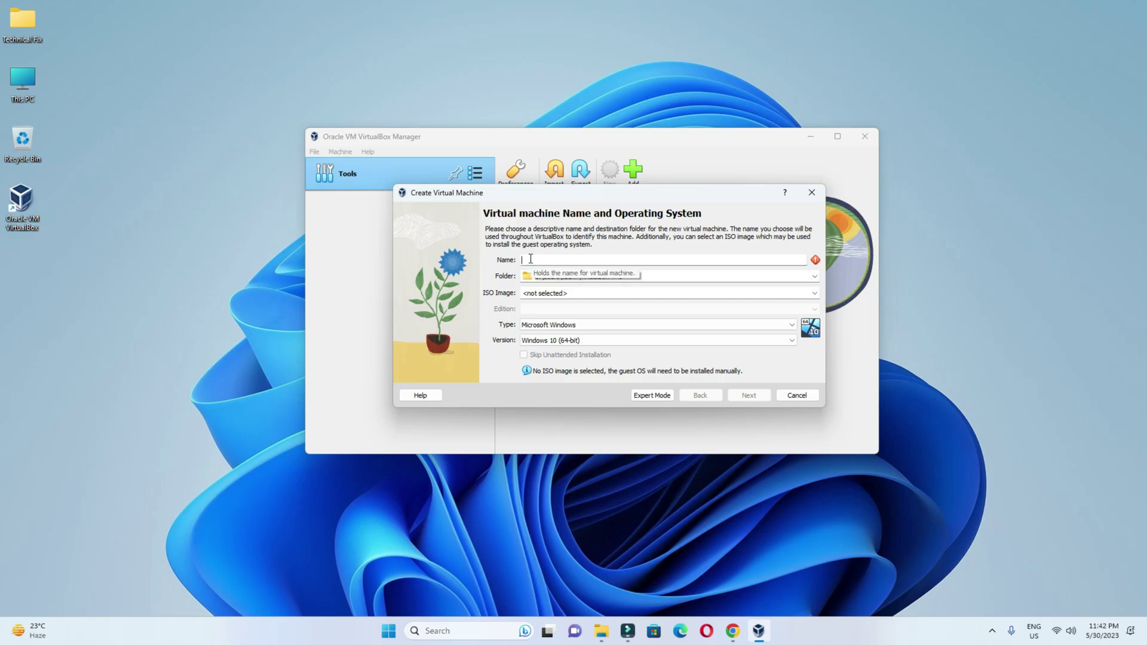
type("Kali")
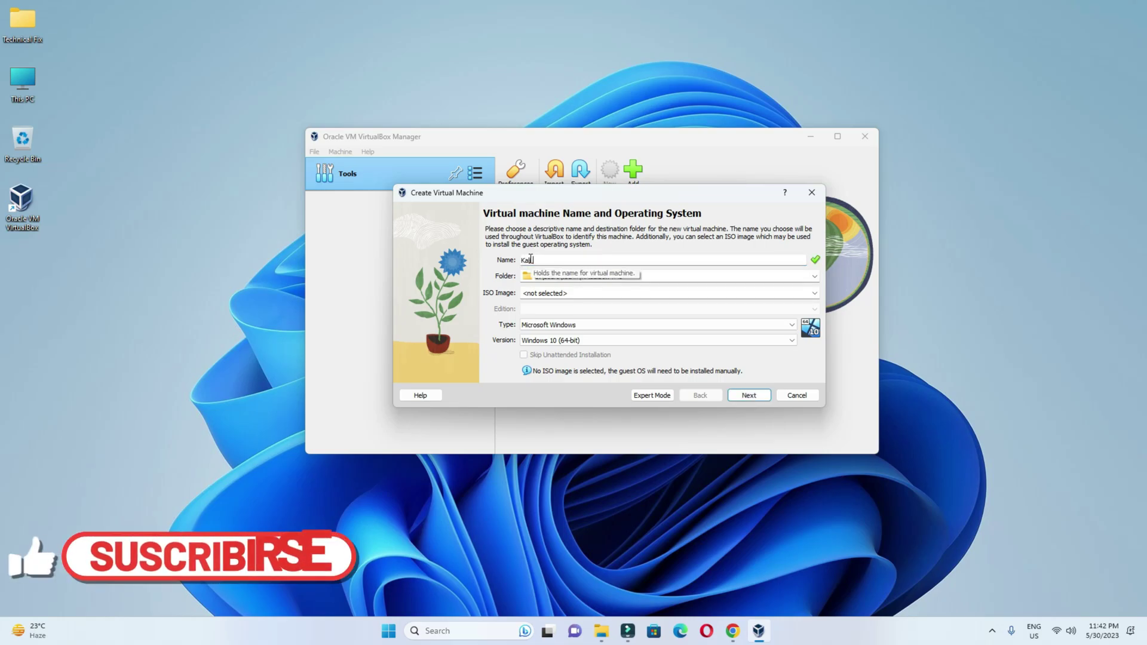
type(" Purple")
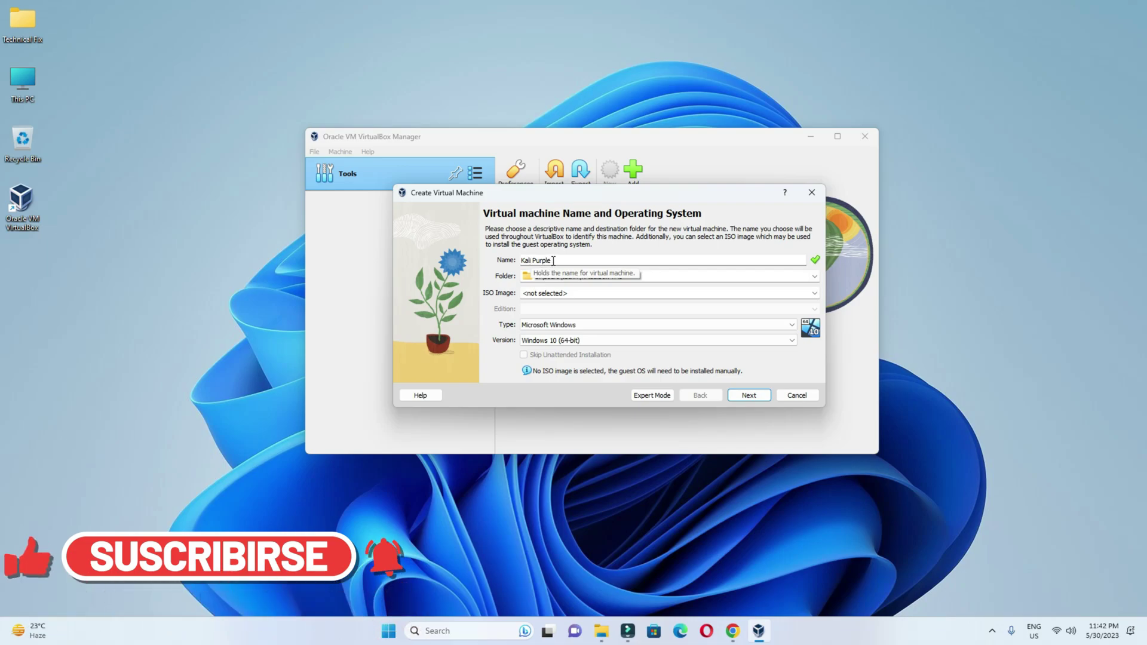
left_click_drag(553, 259, 528, 256)
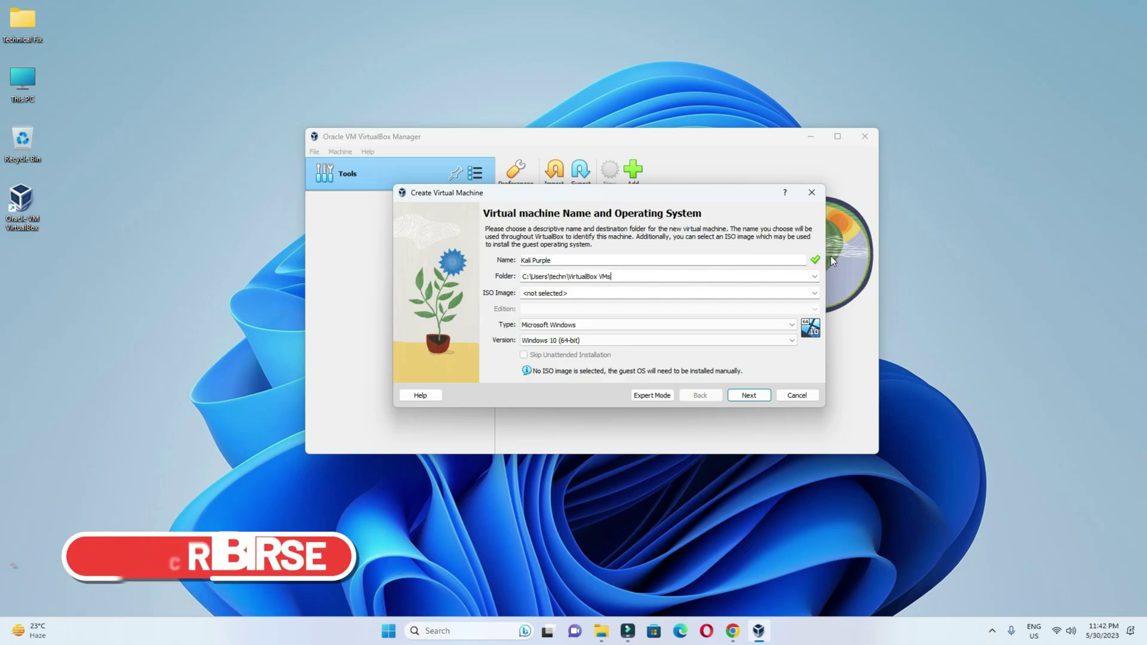
left_click(814, 277)
left_click(816, 281)
left_click_drag(611, 276, 582, 275)
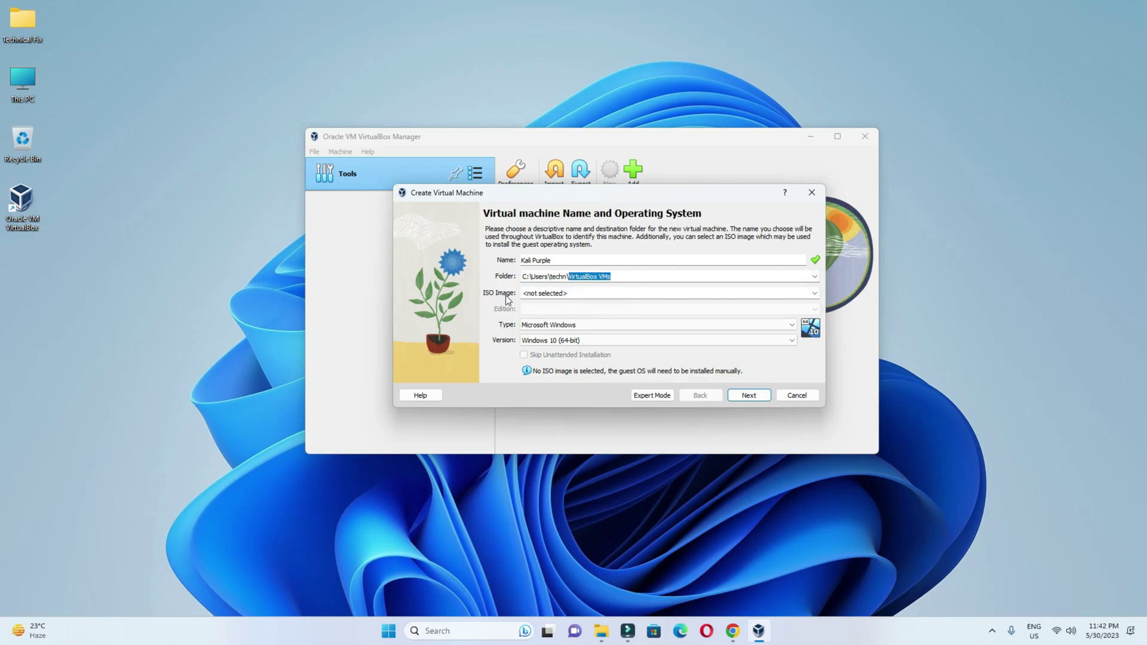
Step: Attach kali-linux-2023.1a-installer-purple-amd64.iso from Downloads as the machine's ISO image and continue
left_click(814, 293)
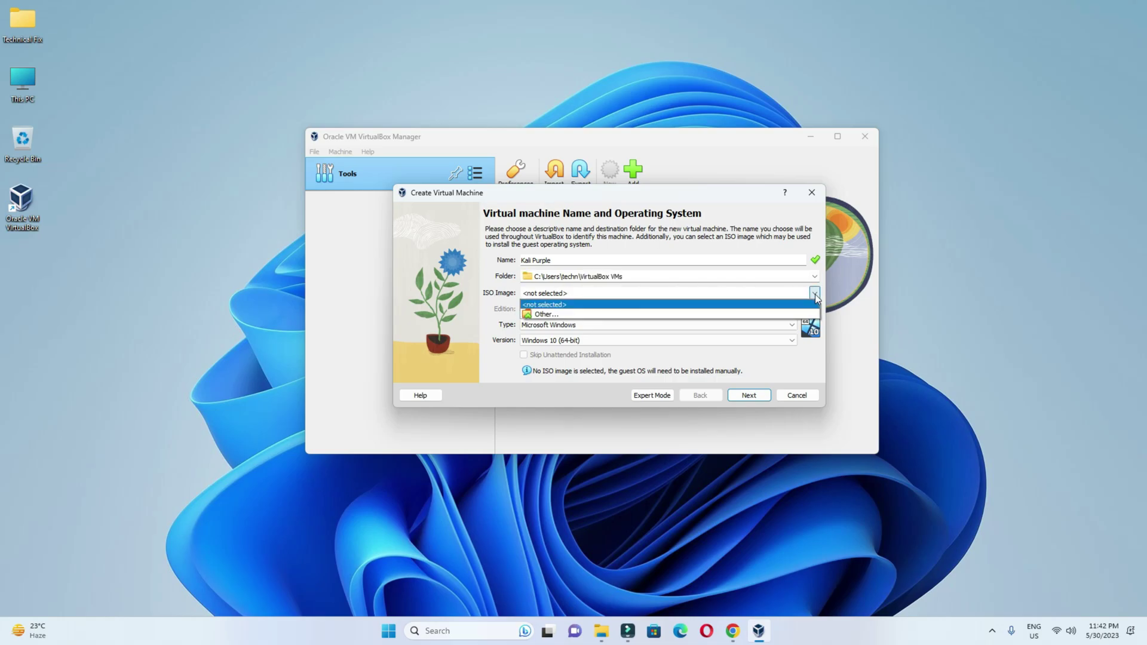
left_click(546, 314)
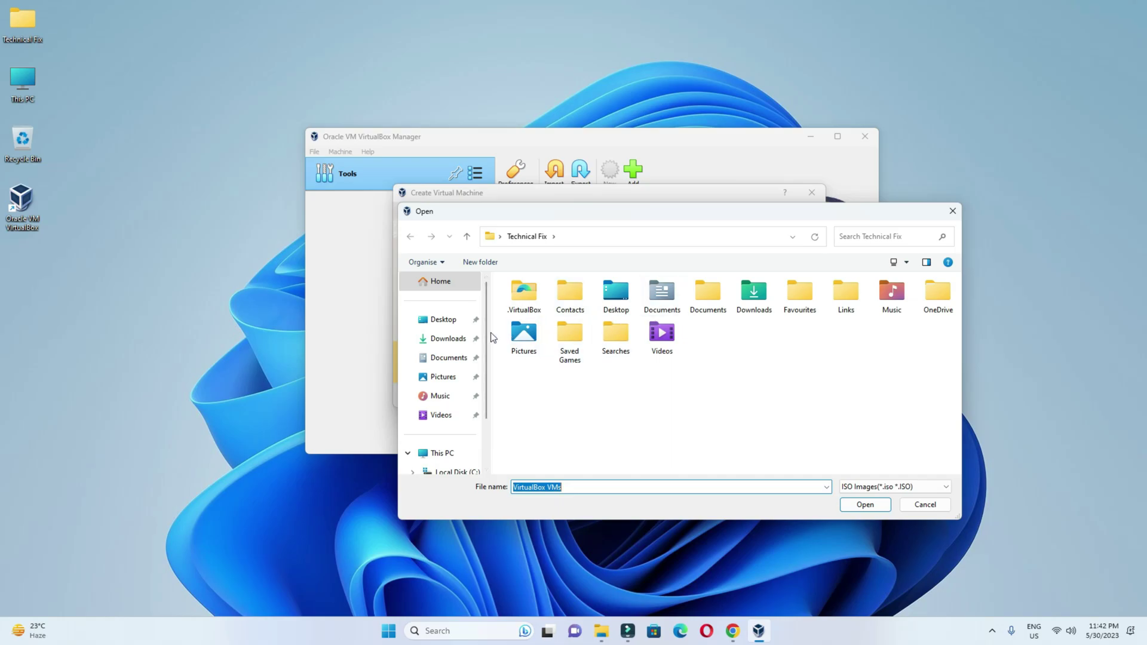
double_click(742, 295)
left_click(539, 316)
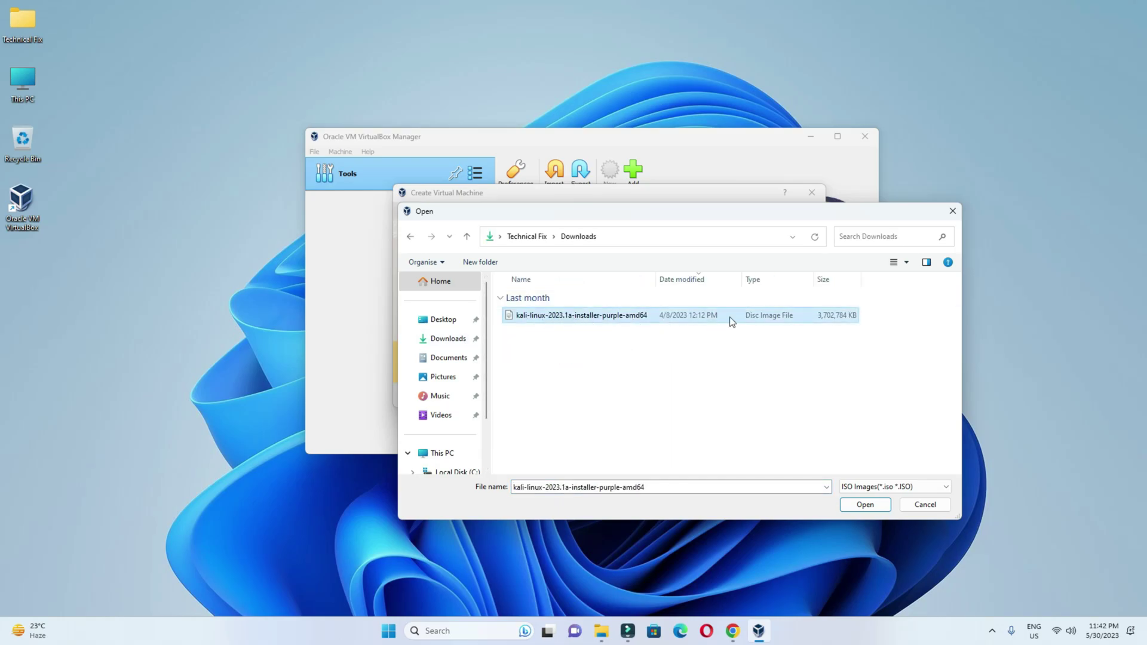
left_click(846, 506)
left_click_drag(733, 293, 519, 298)
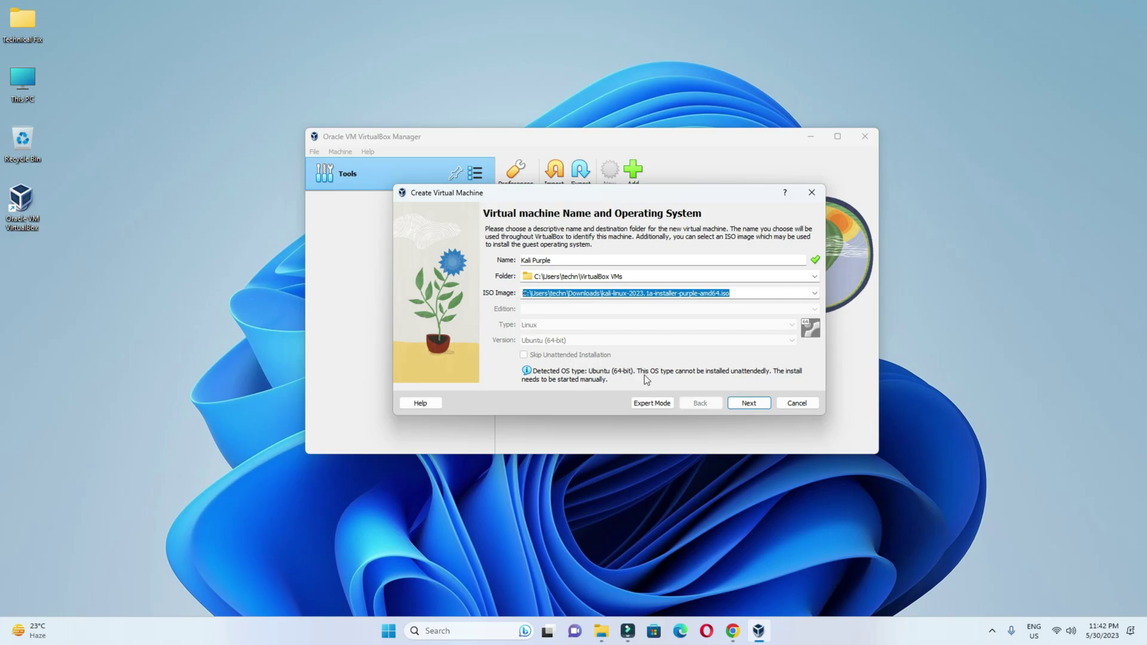
left_click(748, 403)
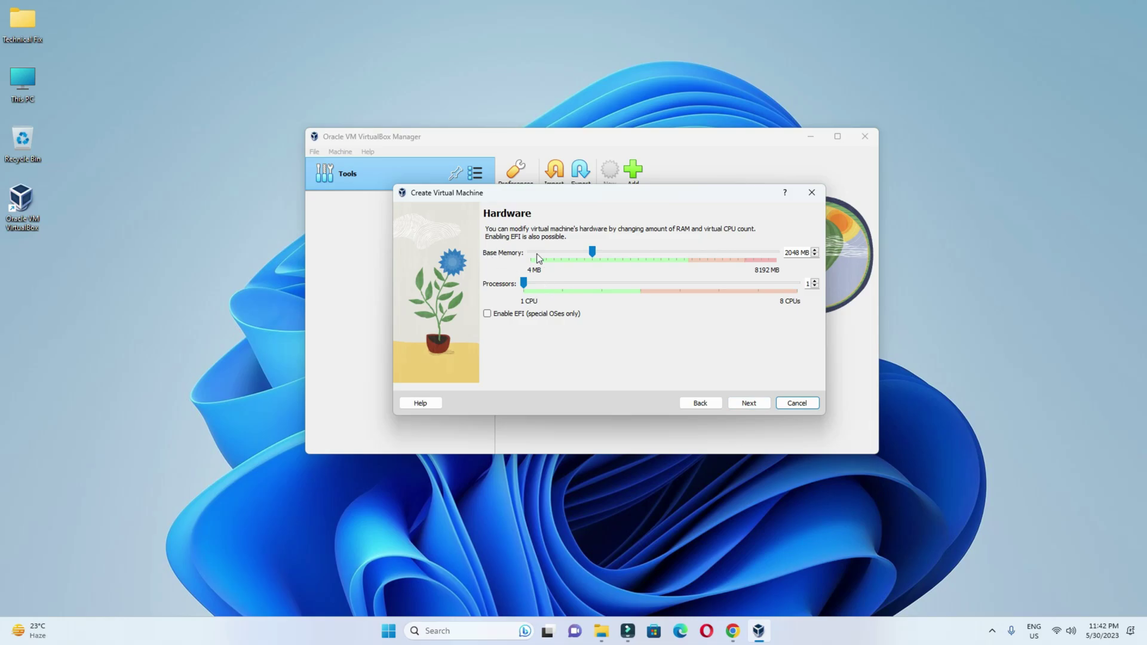
Step: Give the virtual machine 4726 MB base memory and 4 processors
left_click_drag(594, 260, 676, 254)
left_click_drag(523, 283, 592, 289)
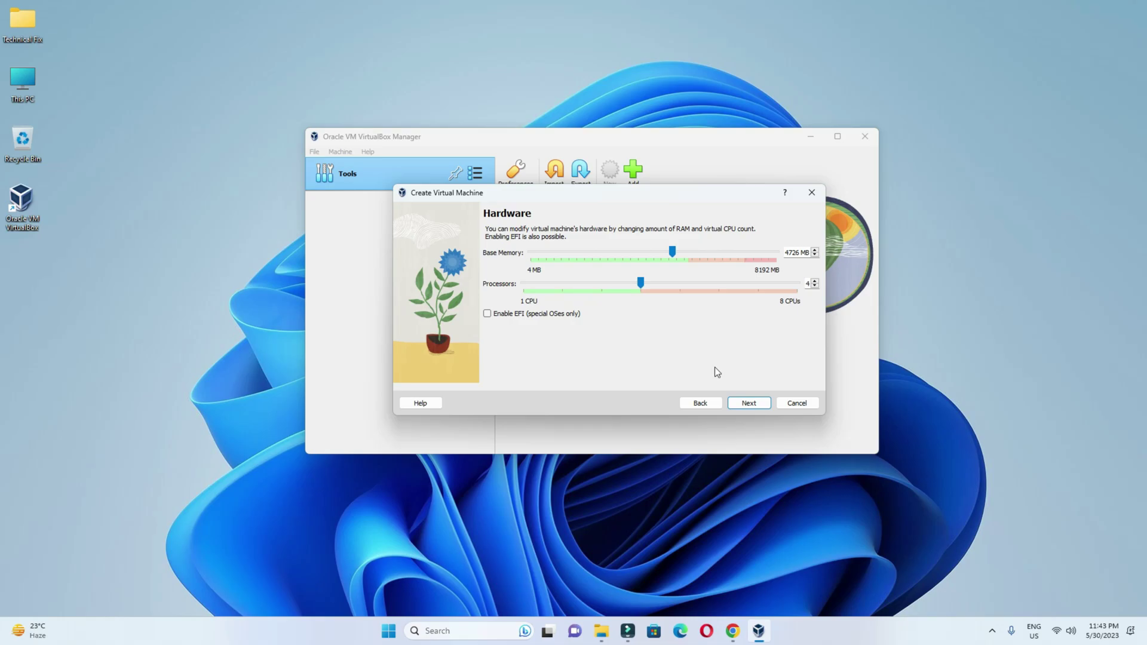
left_click(751, 404)
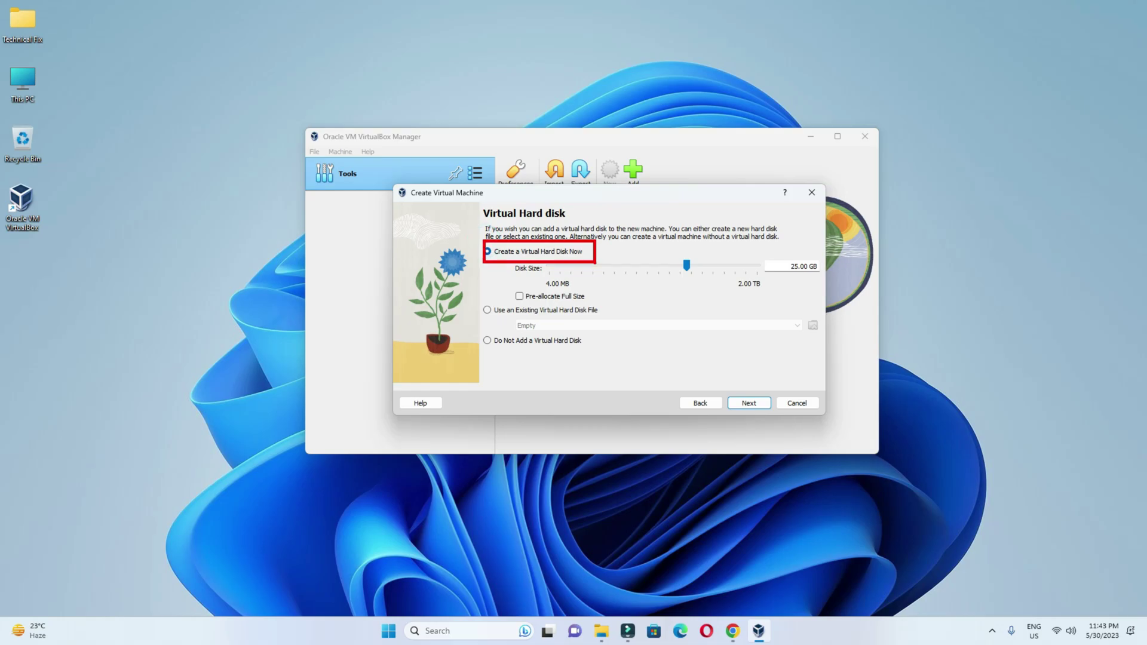
Step: Set the virtual hard disk size to 50 GB and review the summary
left_click_drag(792, 266, 798, 264)
type("50")
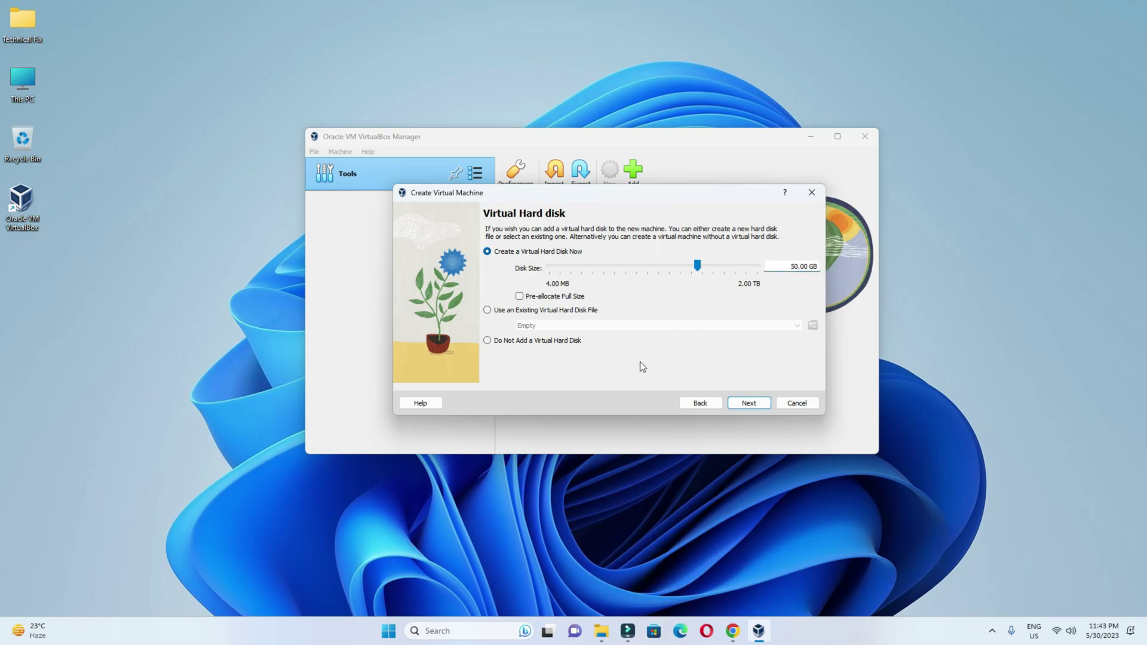
left_click(749, 403)
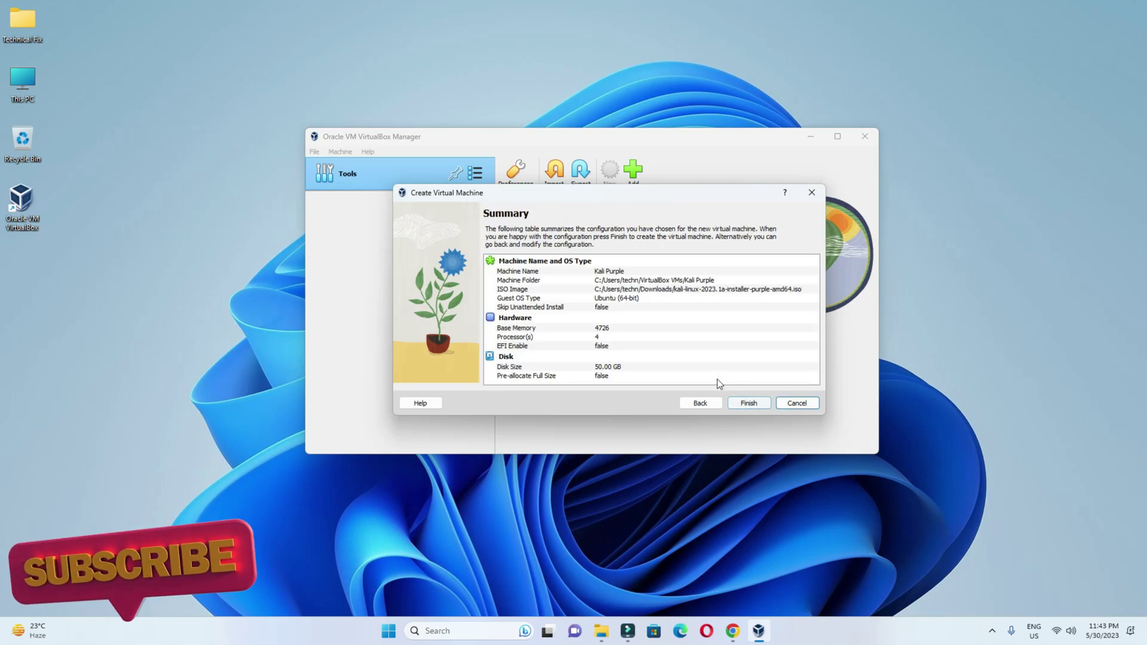
Step: Finish creating the Kali Purple VM and boot it to the installer menu
left_click(751, 403)
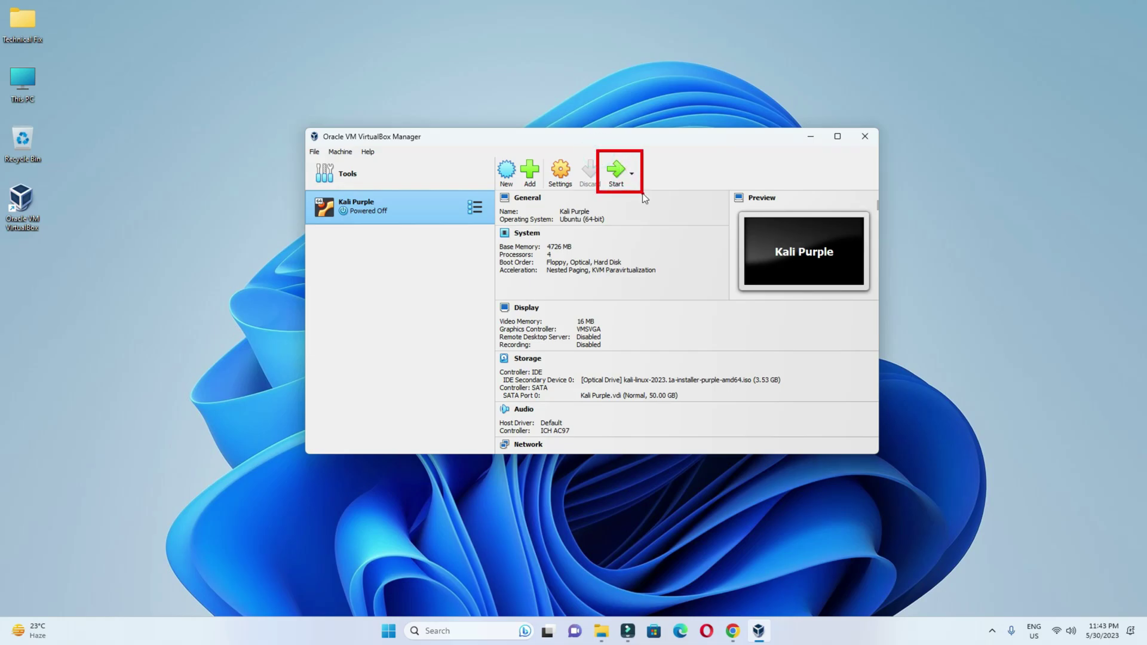
left_click(617, 171)
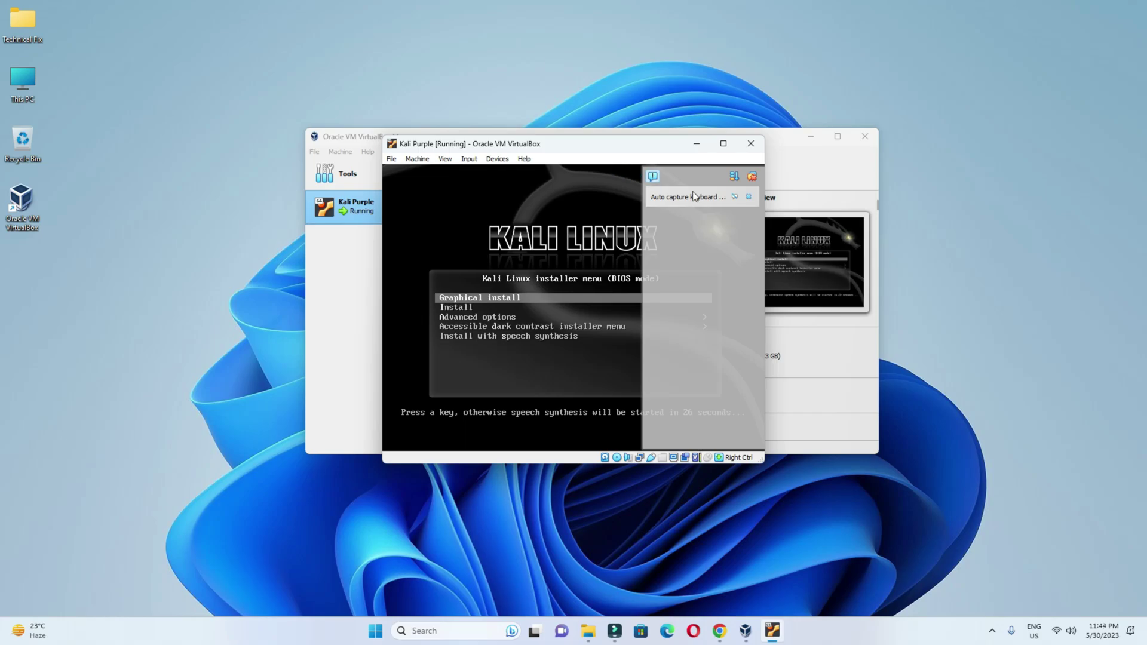
Step: Maximize the Kali Purple VM window and launch Graphical install, dismissing the notifications
left_click(748, 196)
left_click(724, 144)
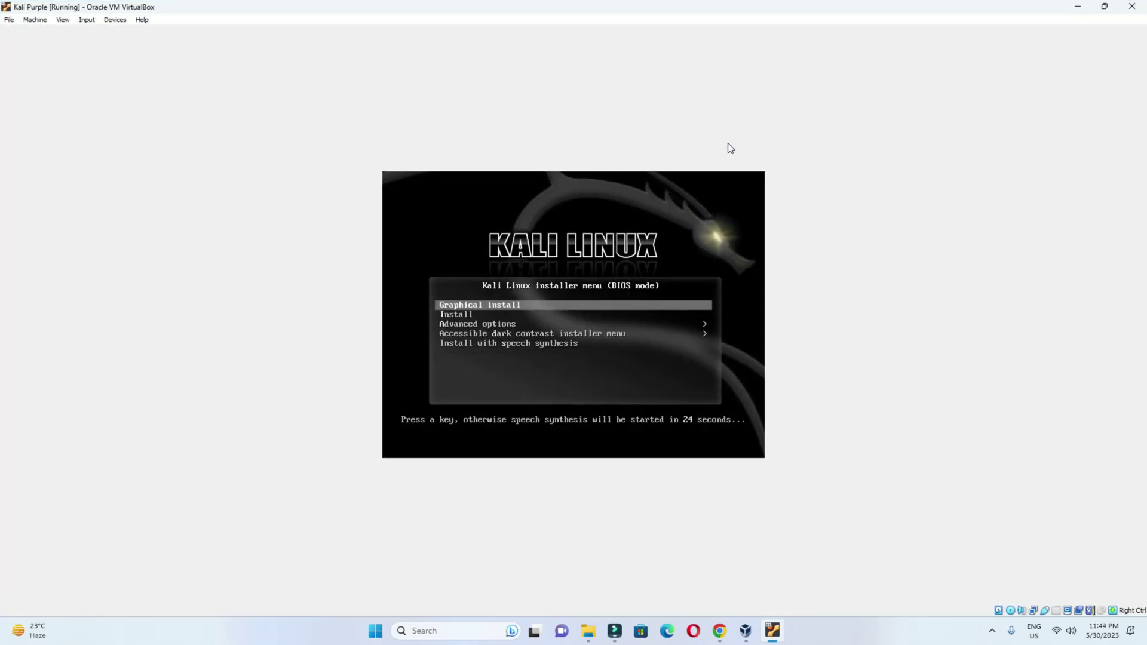
key("Return")
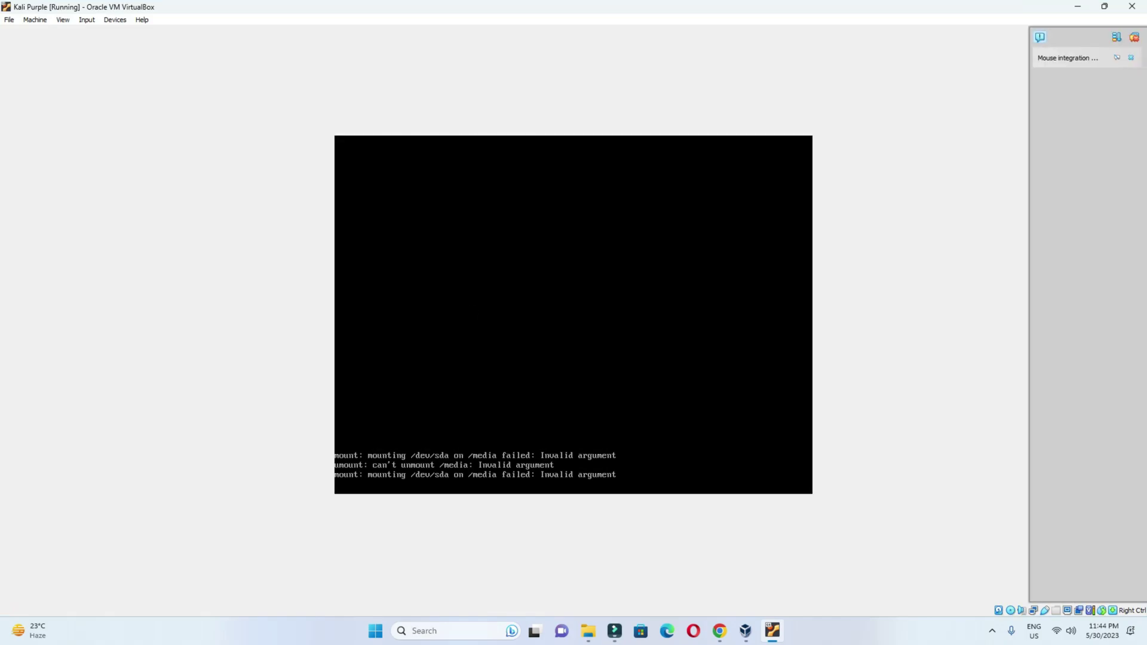
left_click(1134, 59)
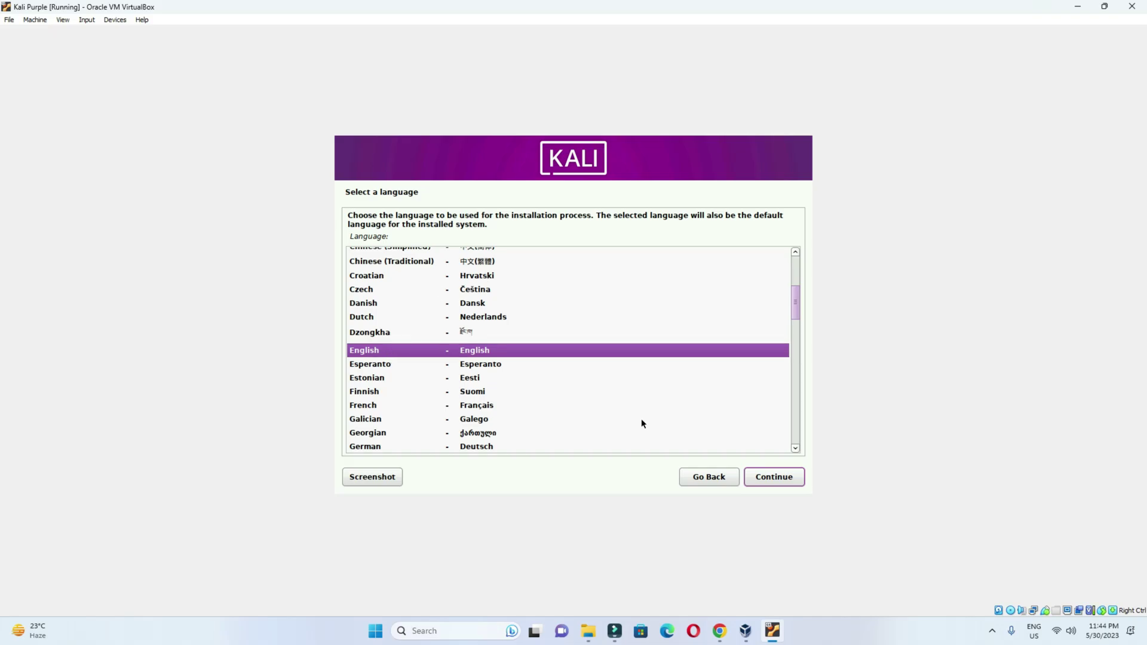
Step: Accept English language, United States location and American English keymap in the installer
left_click(772, 478)
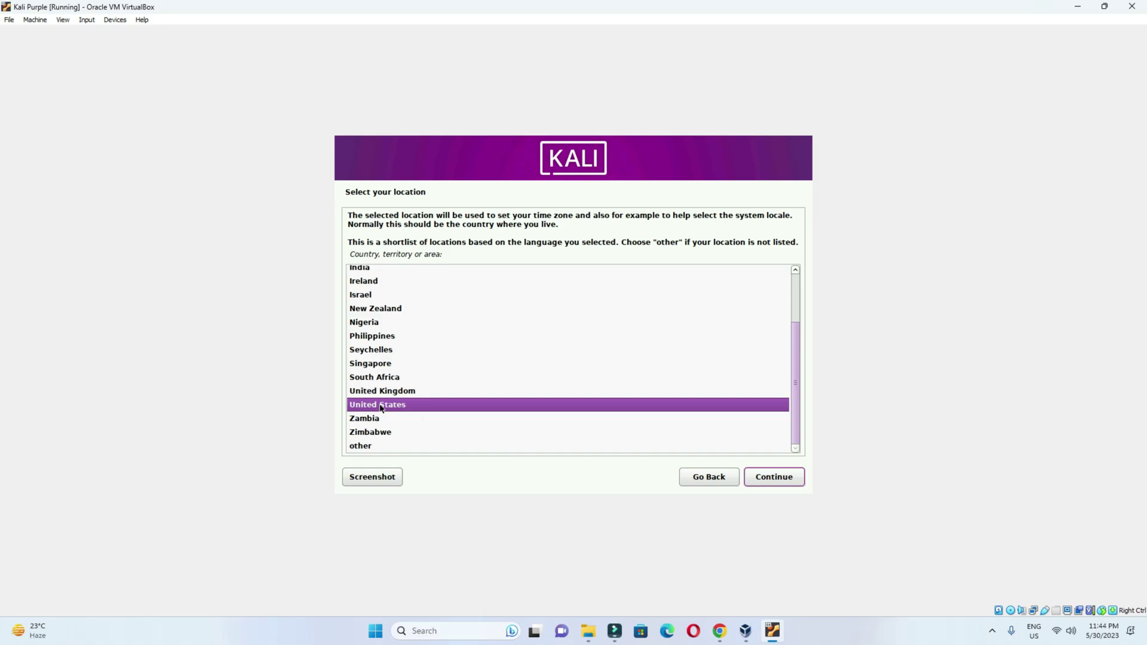
left_click(777, 477)
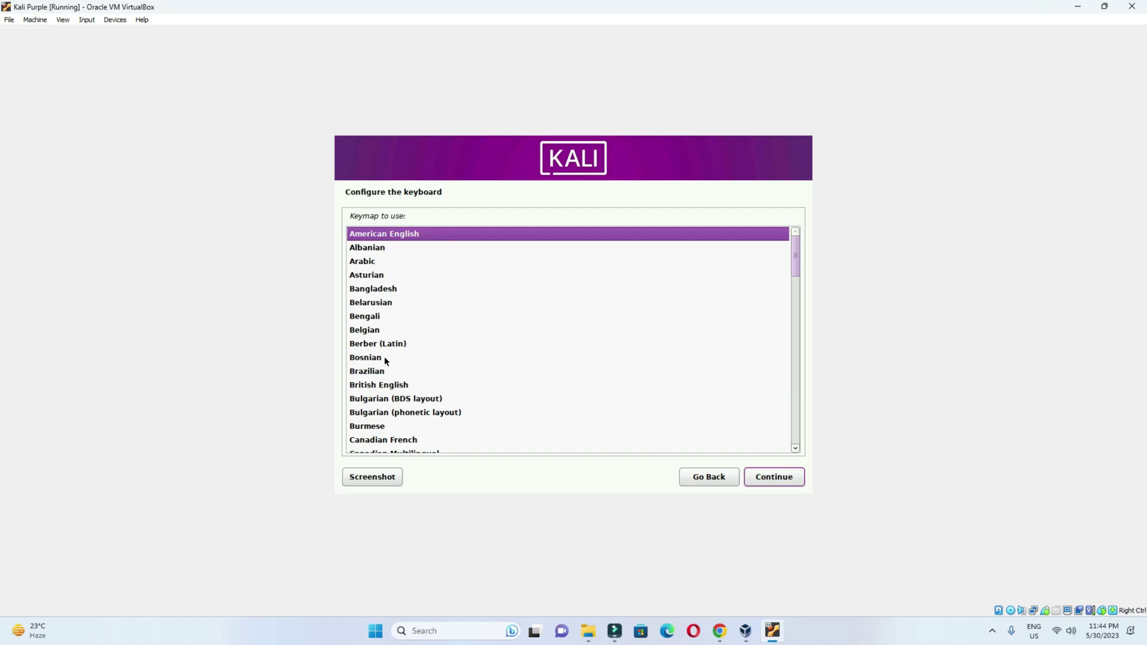
left_click(777, 478)
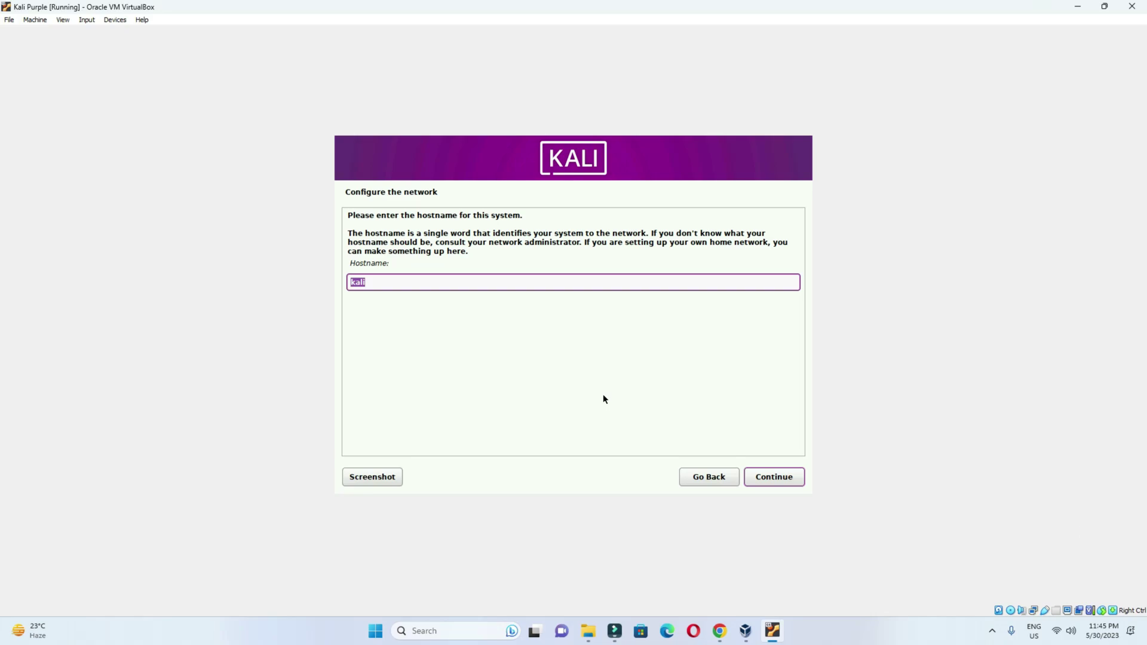
Step: Keep 'kali' as the hostname and leave the domain name empty
left_click_drag(378, 282, 336, 280)
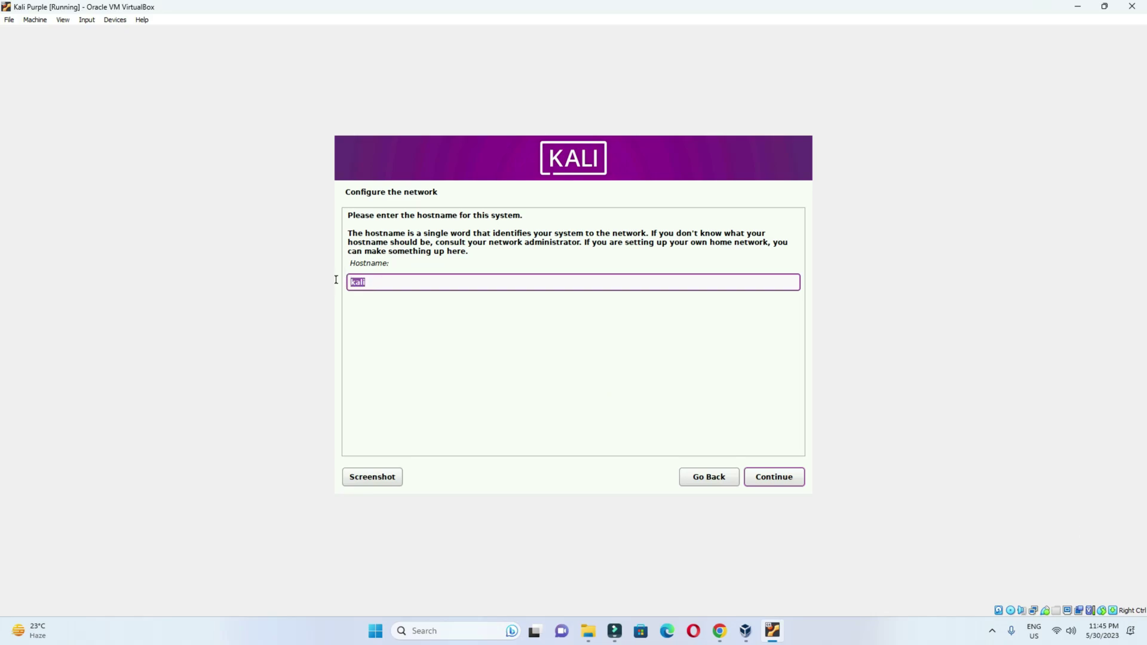
left_click(783, 478)
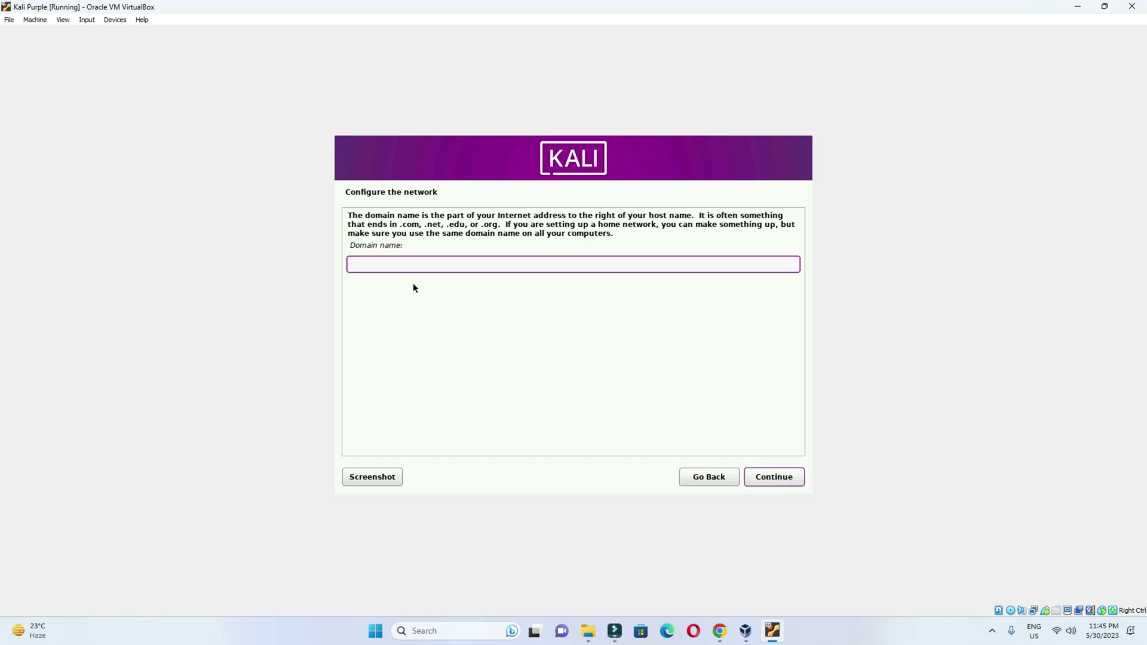
left_click(778, 481)
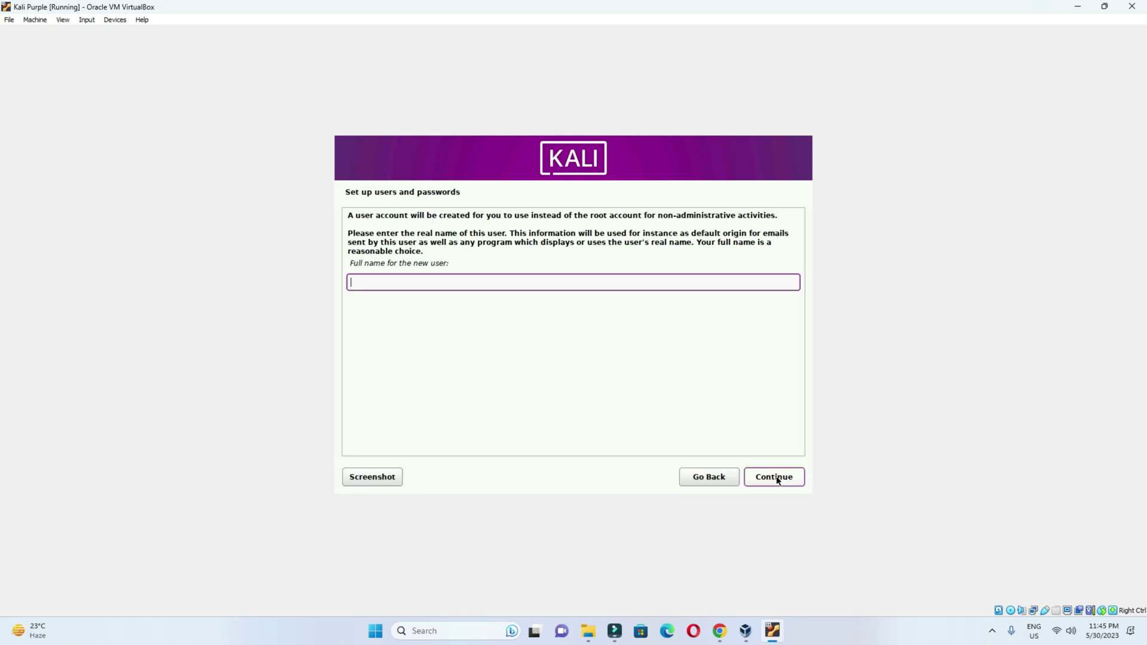
Step: Create the user account with a full name, username, and password entered twice
type("technicalfix")
left_click(778, 480)
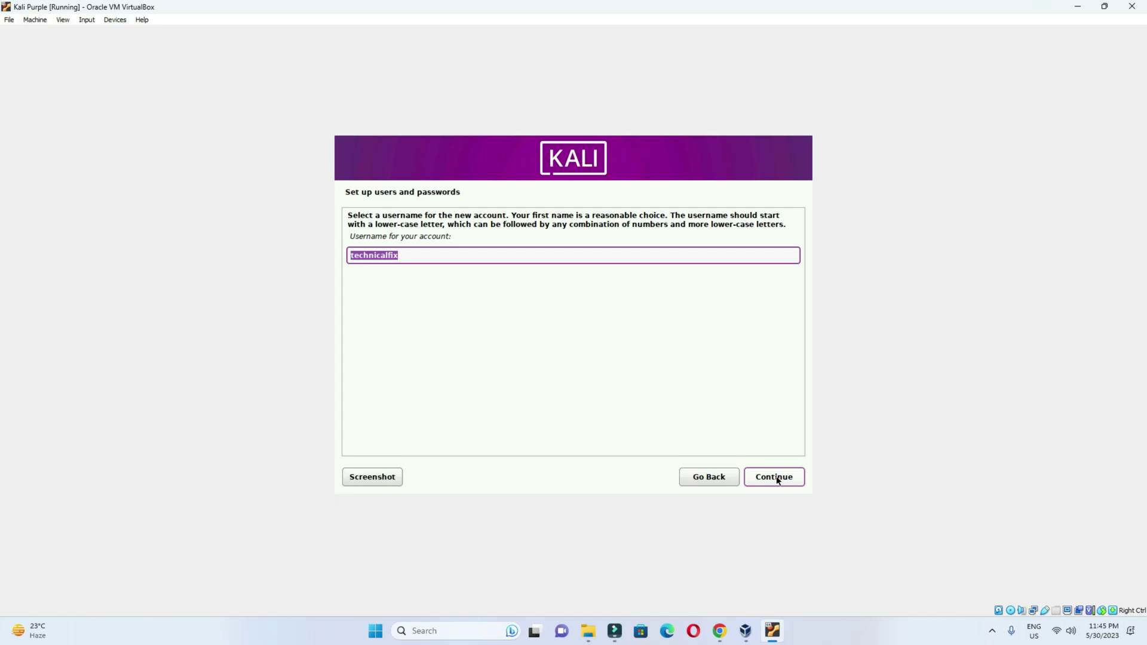
left_click(778, 481)
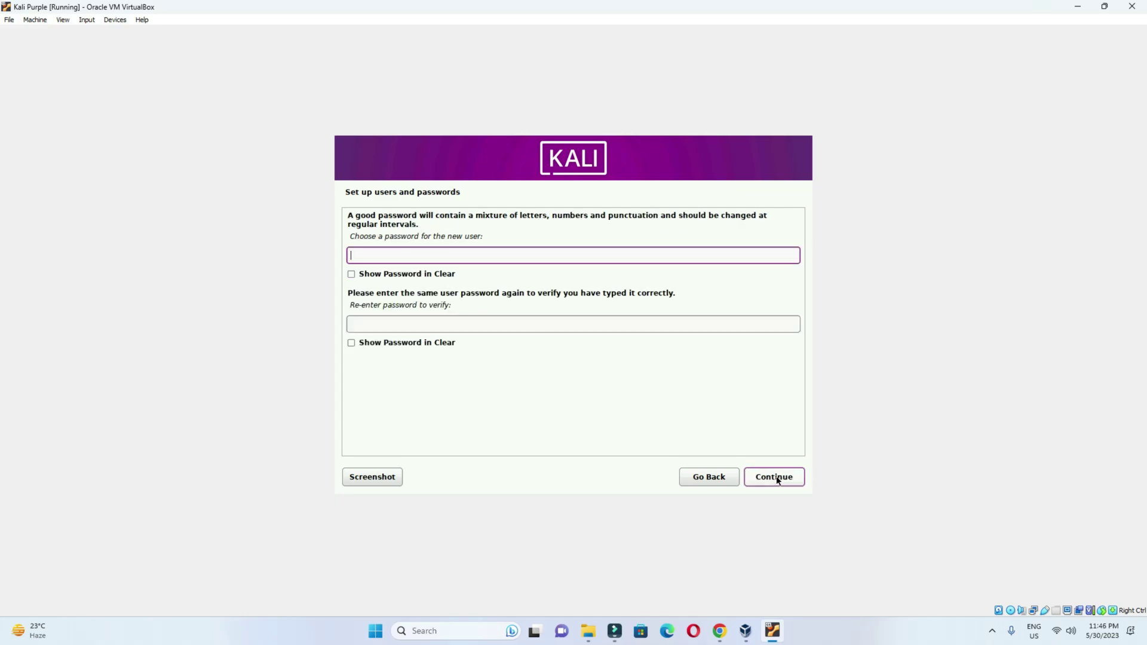
type("********")
left_click(613, 325)
type("********")
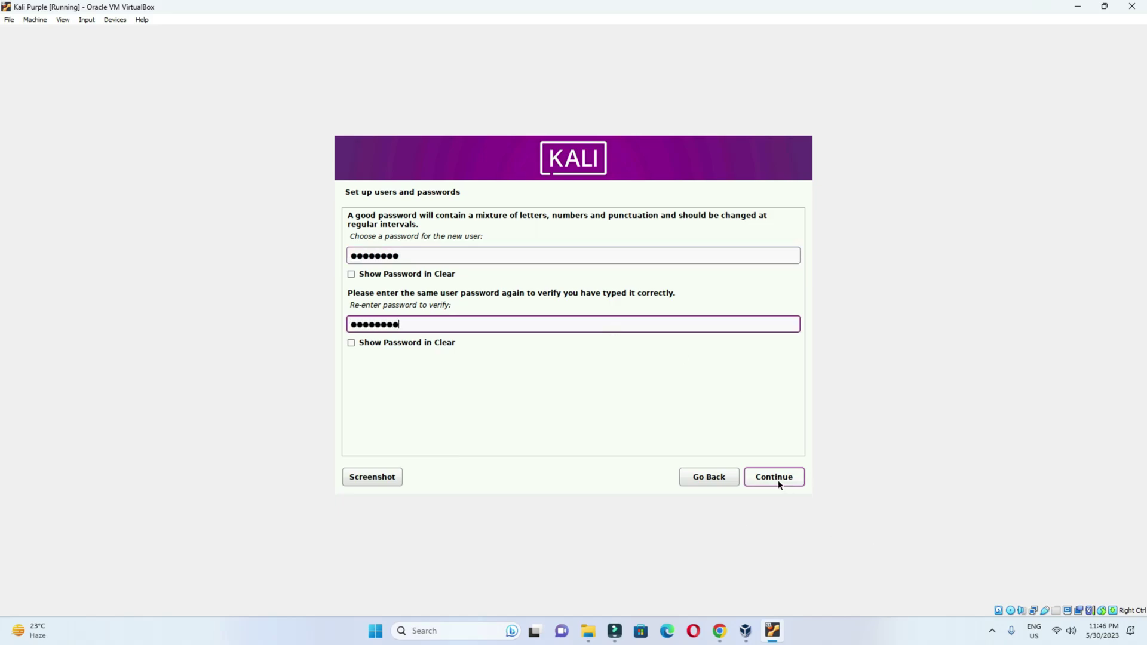
left_click(778, 481)
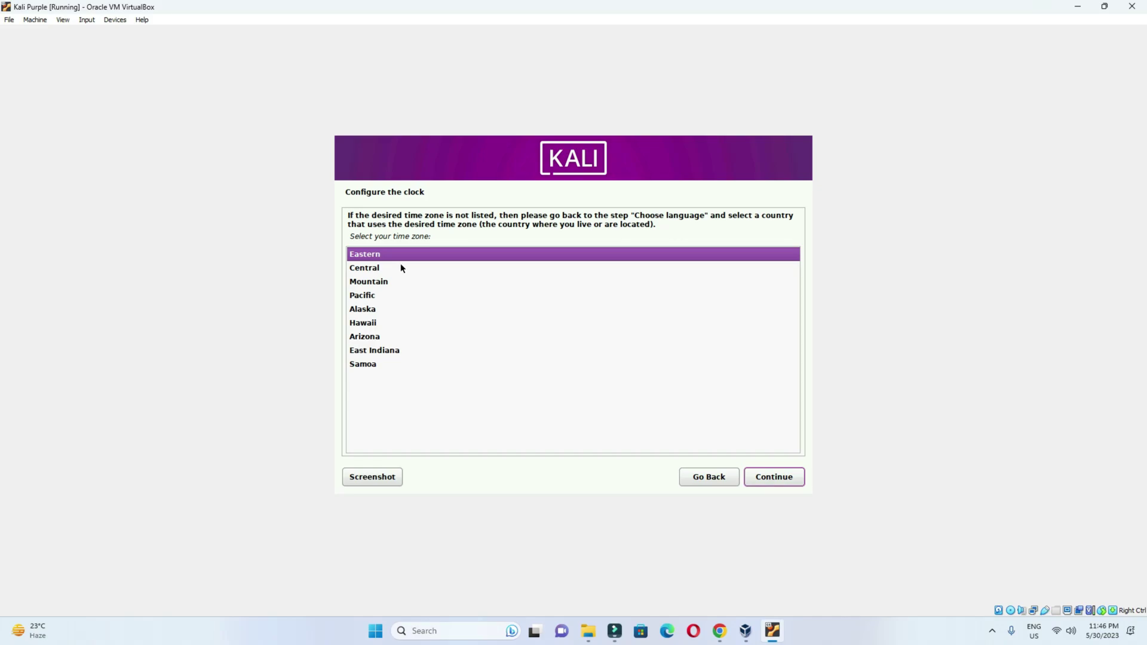
Step: Accept Eastern as the time zone on the Configure the clock page
left_click(782, 479)
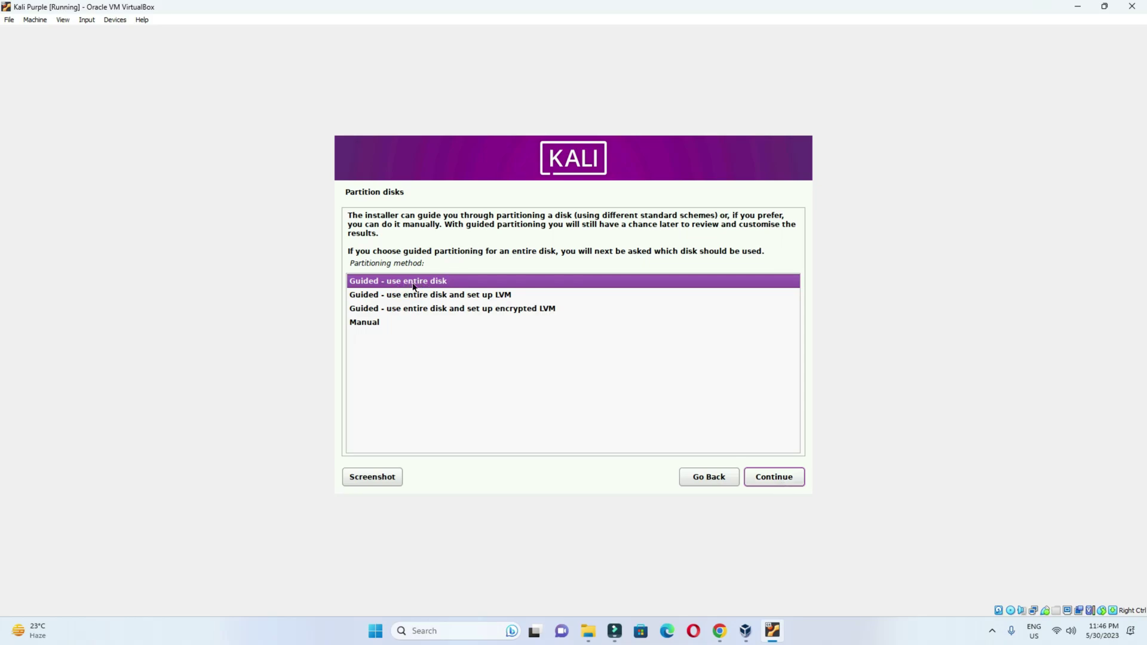
Step: Use guided partitioning on the whole virtual disk, all files in one partition, and write changes
left_click(774, 477)
left_click(782, 480)
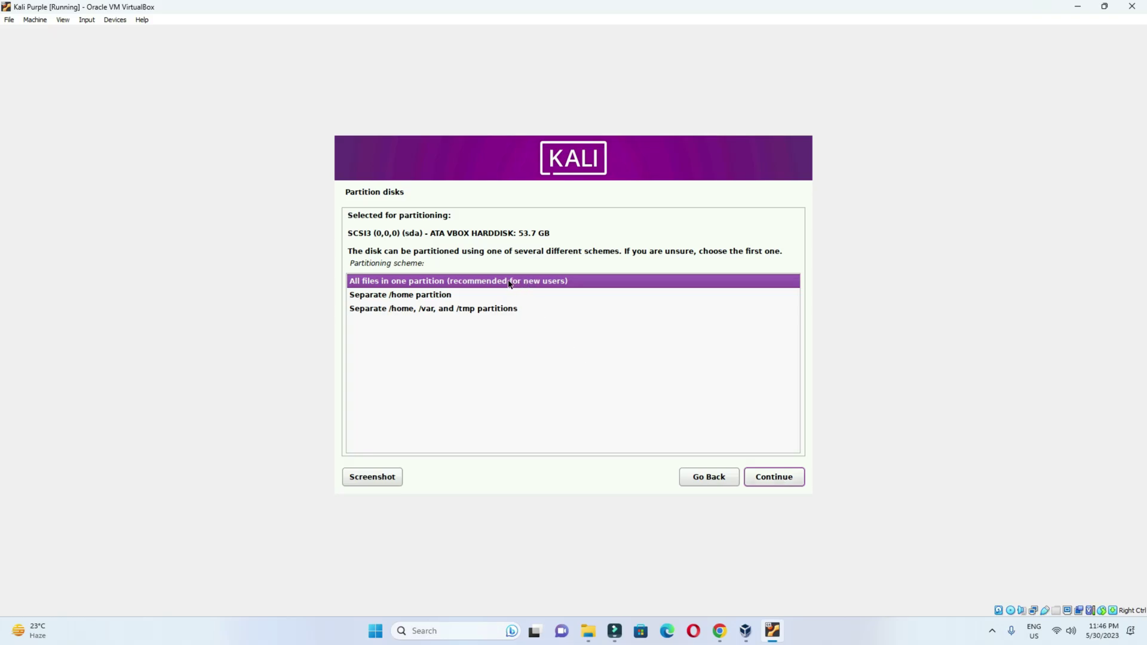
left_click(779, 476)
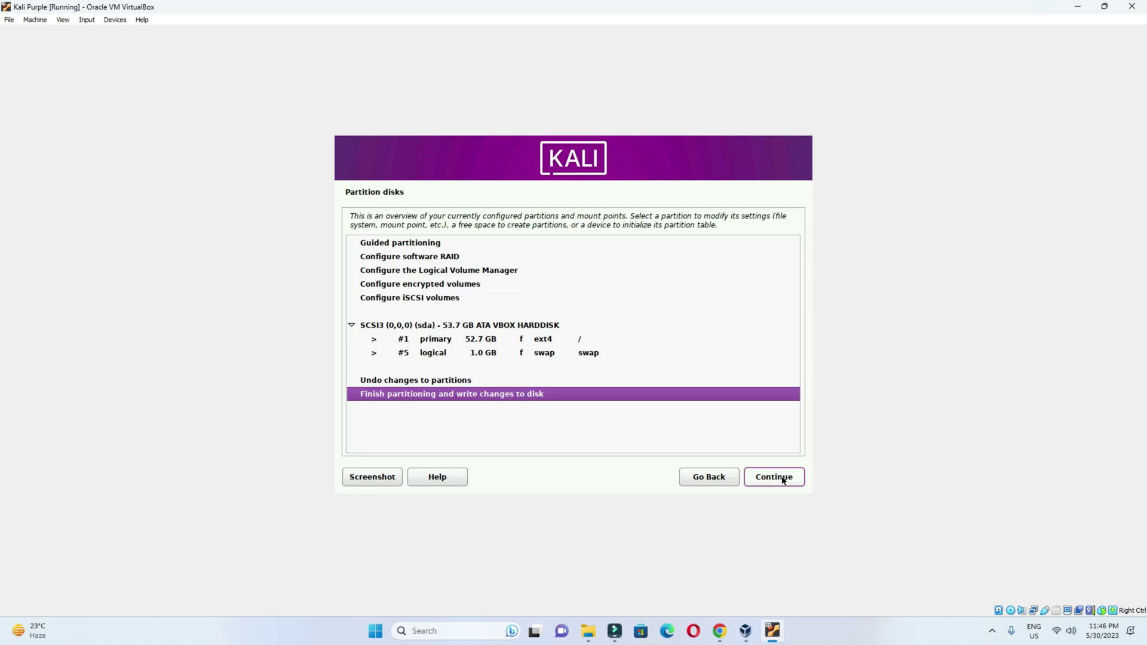
left_click(778, 476)
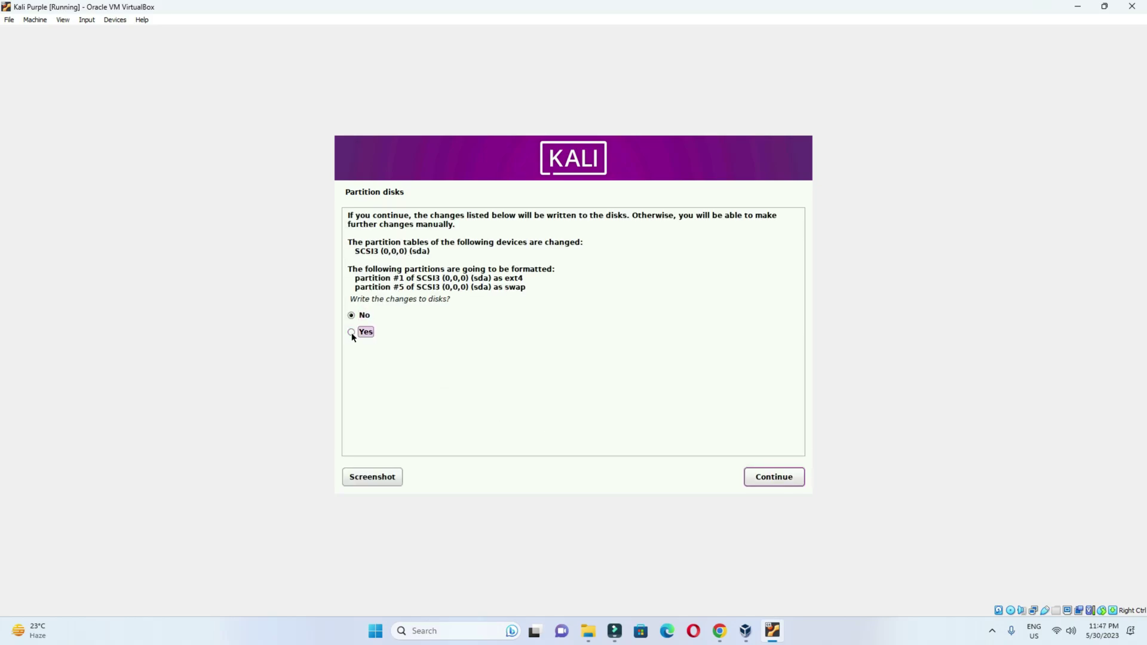
left_click(766, 478)
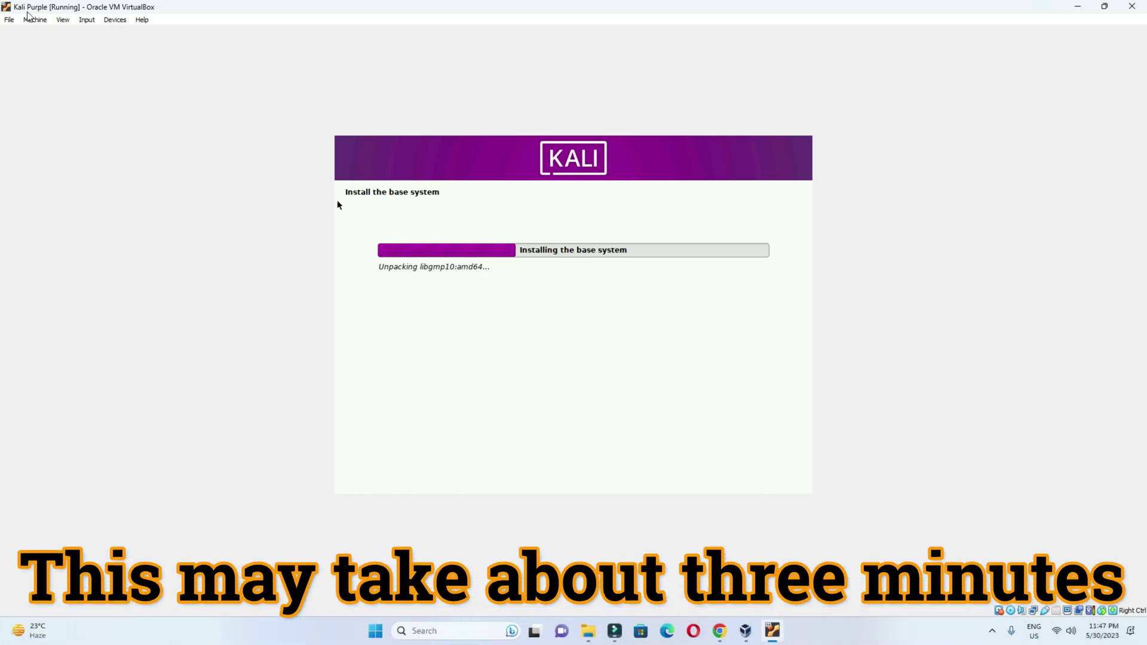
Step: Switch the VM window to full-screen, suppressing the full-screen notice for the future
left_click(63, 22)
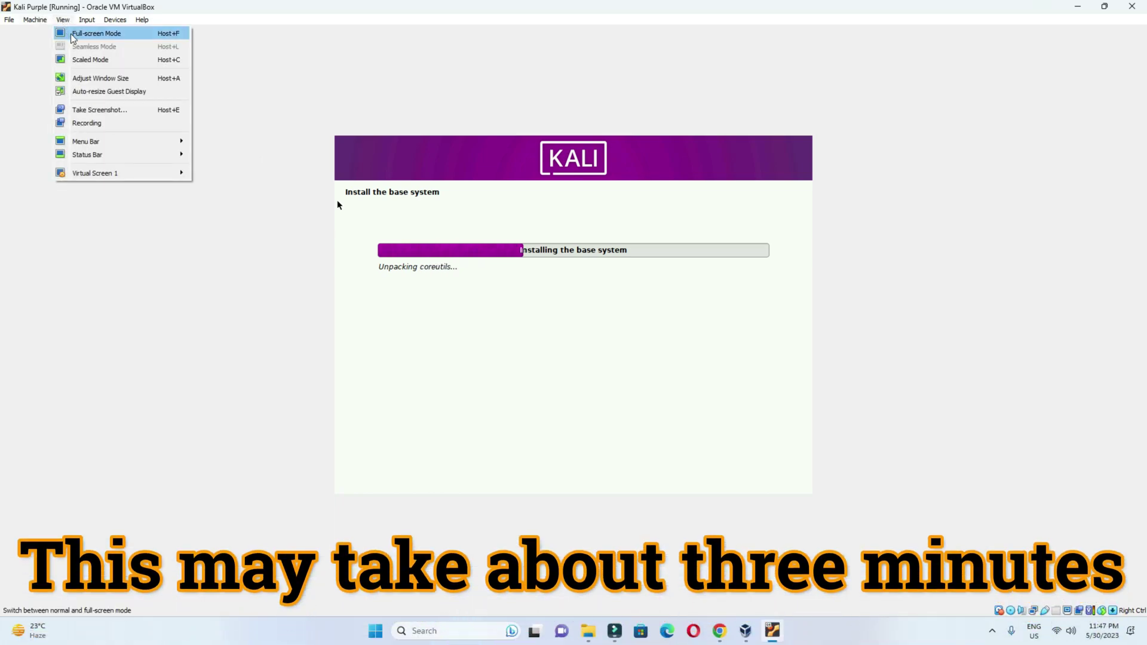
left_click(72, 35)
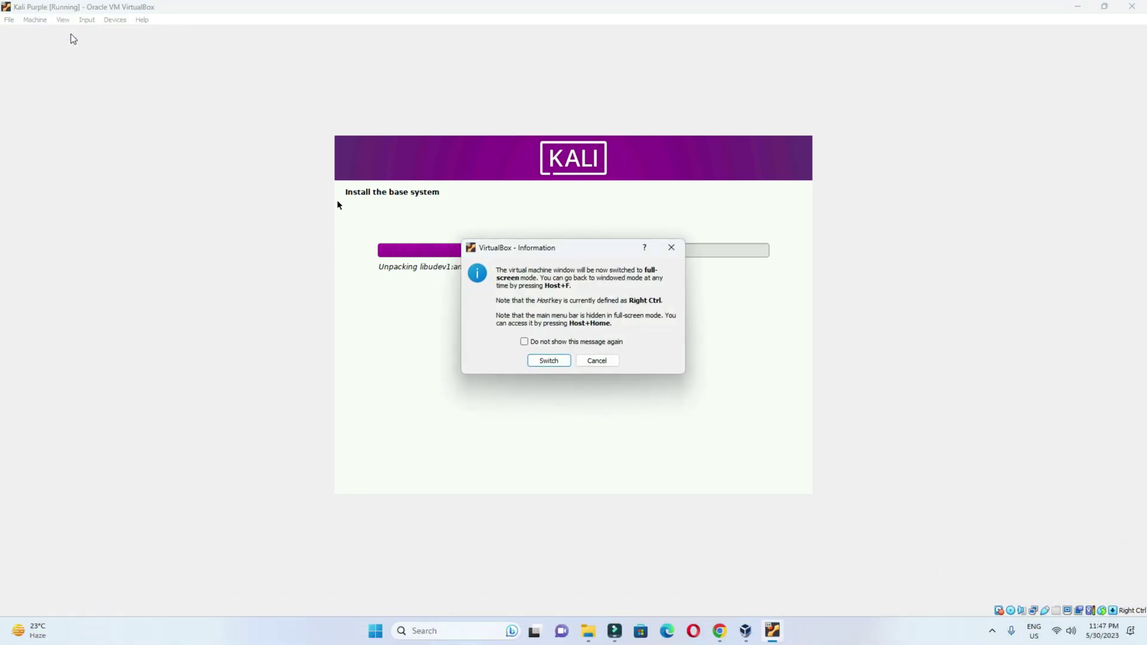
left_click(523, 341)
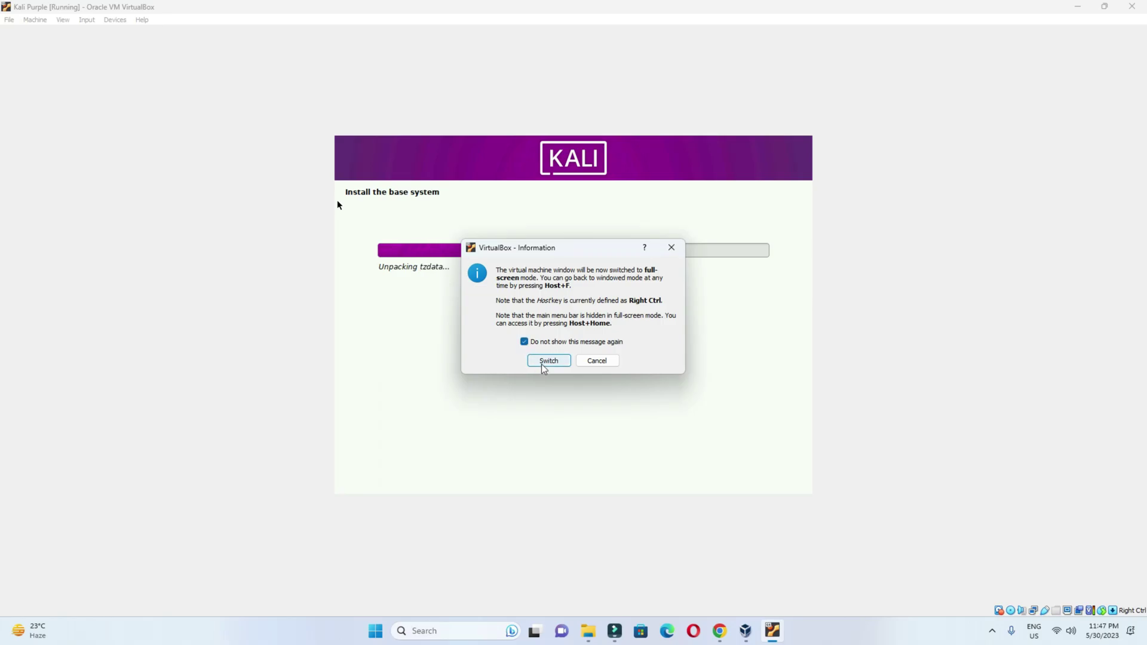
left_click(548, 361)
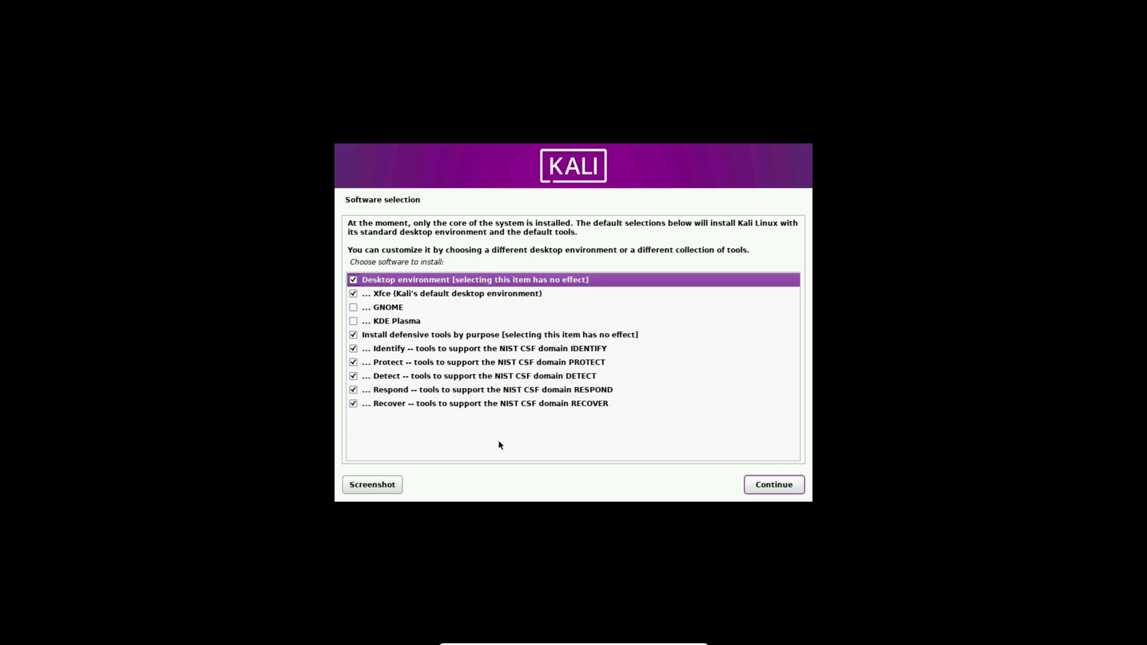
Step: Accept the default software selection and install the GRUB boot loader on /dev/sda
left_click(775, 484)
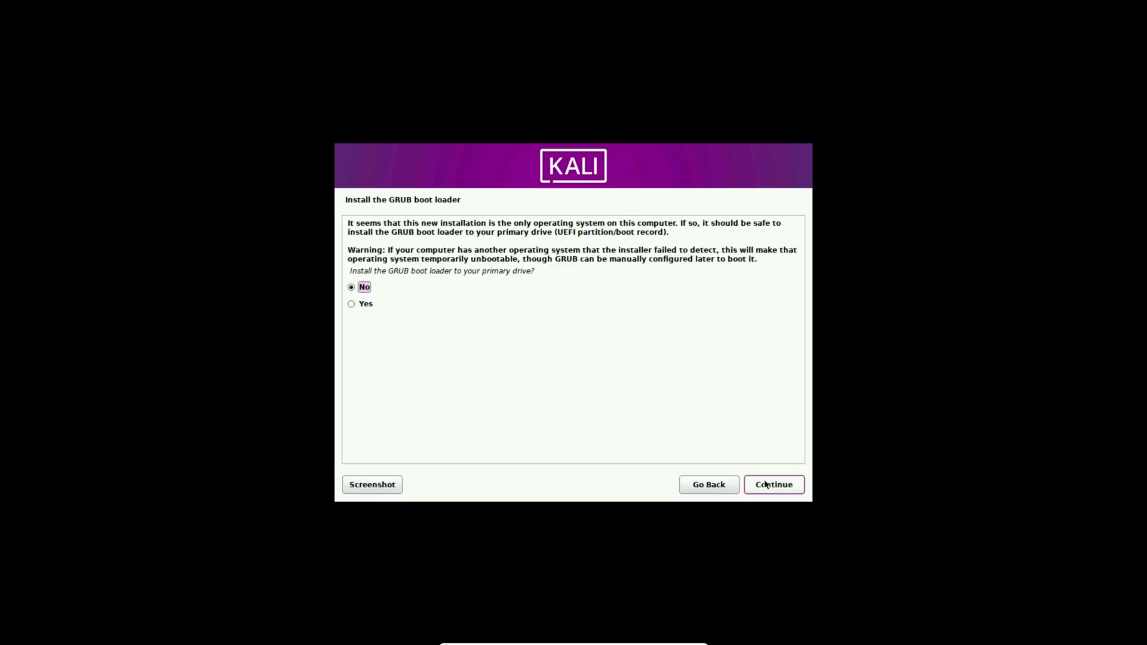
left_click(351, 304)
left_click(798, 491)
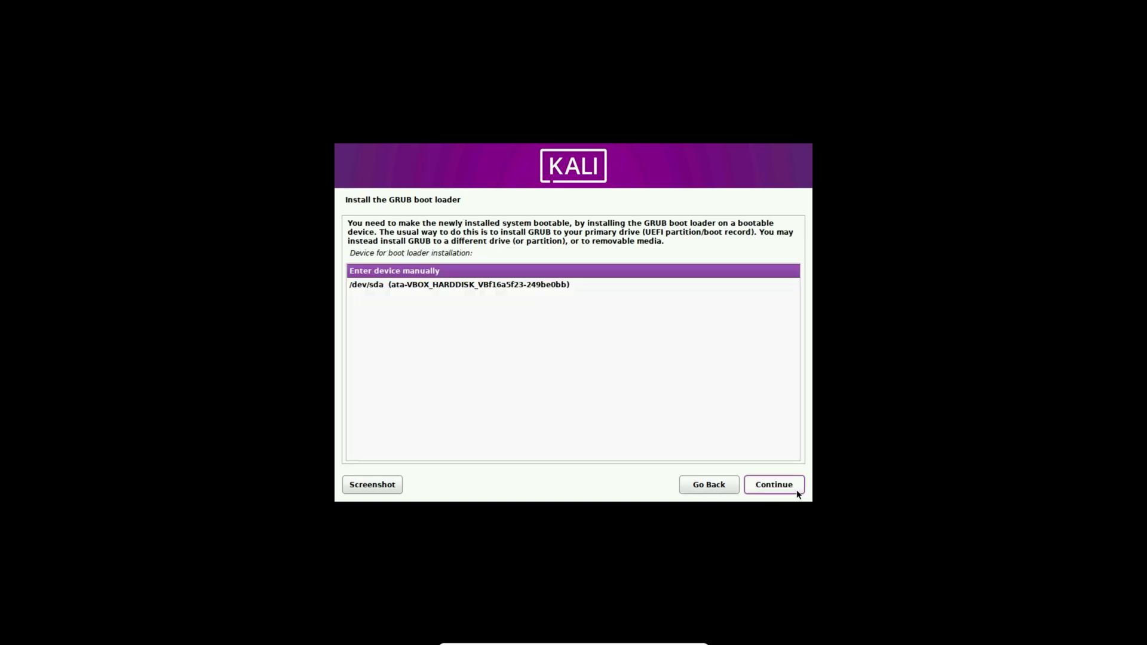
left_click(554, 286)
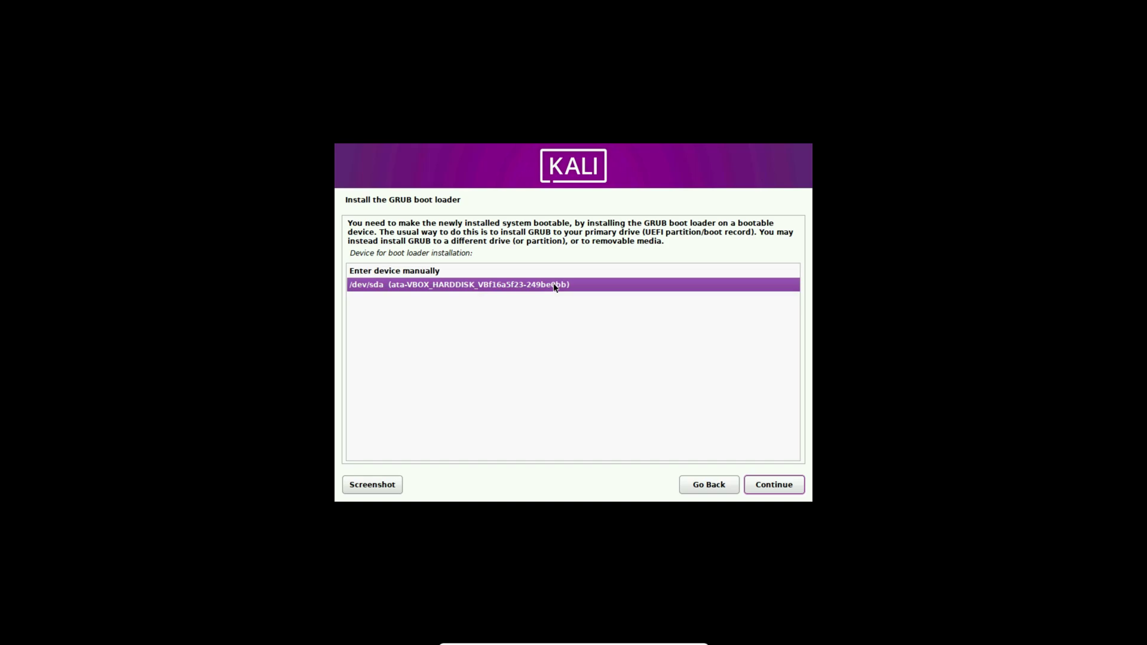
left_click(773, 484)
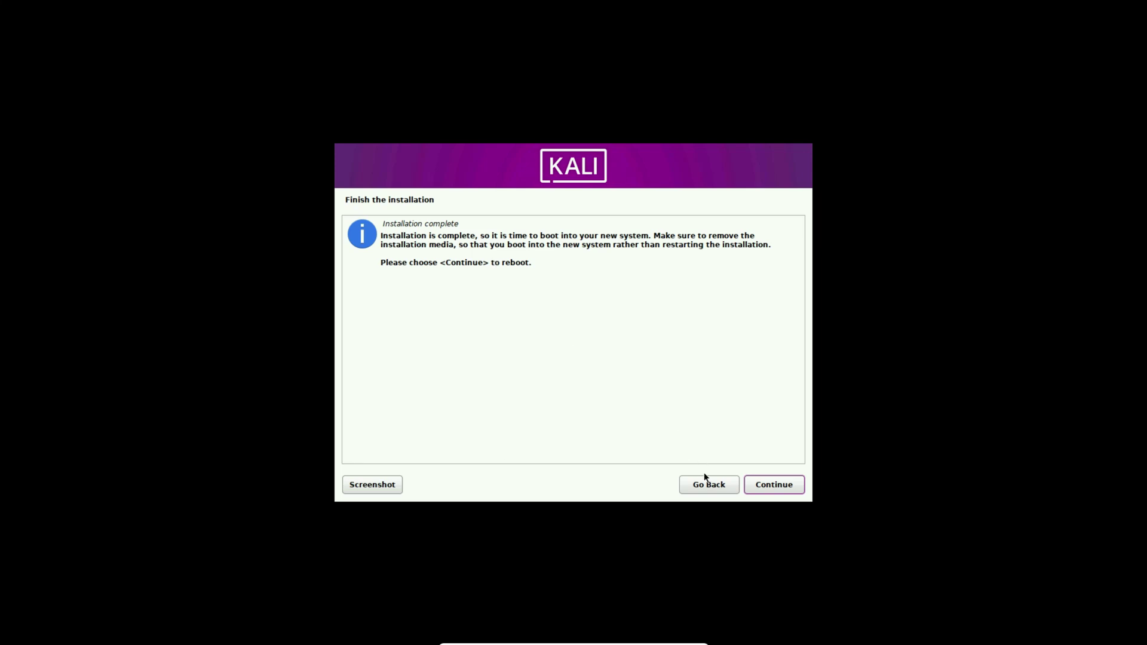
Step: Reboot into the installed Kali Purple and log in with the new username and password
left_click(783, 488)
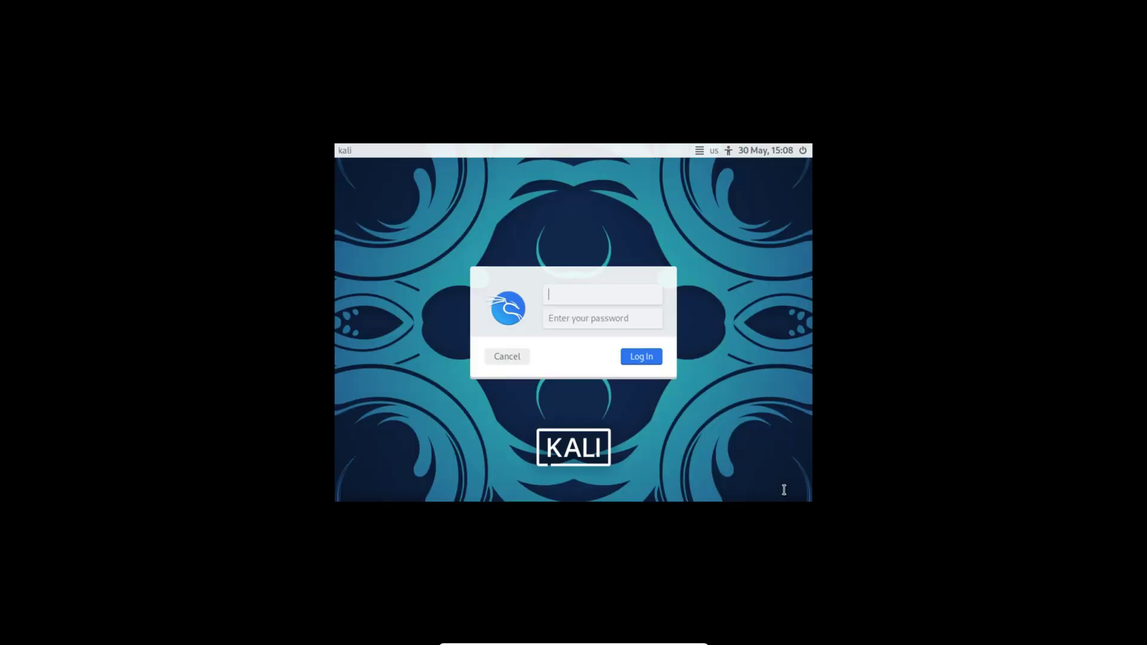
type("chnicalfix")
key("Tab")
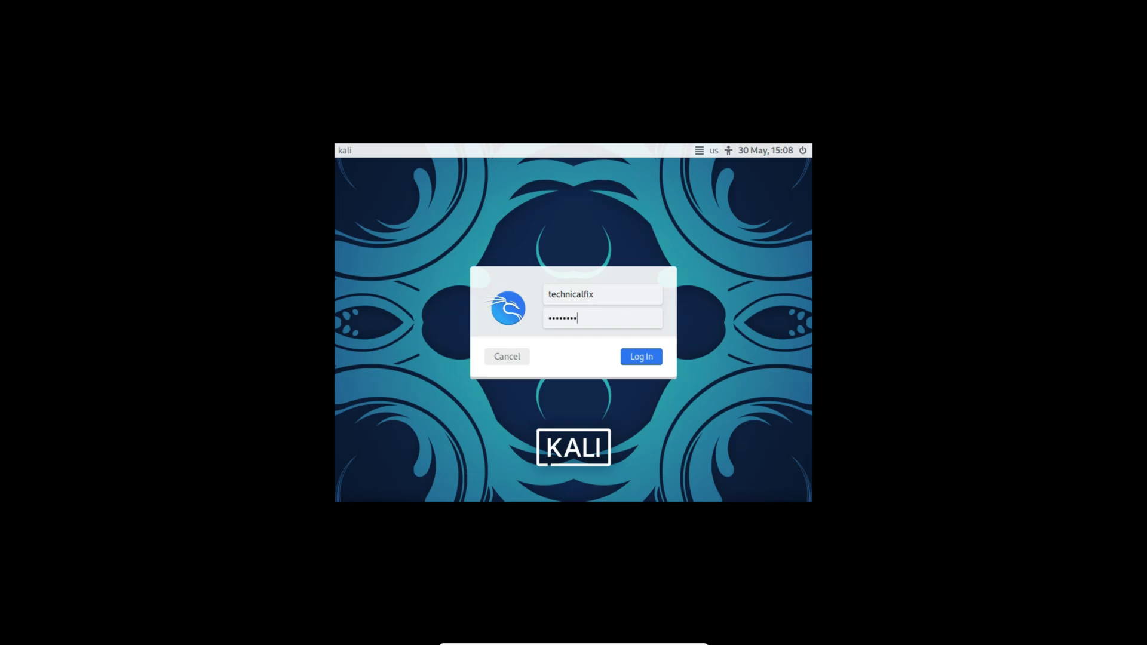
key("Return")
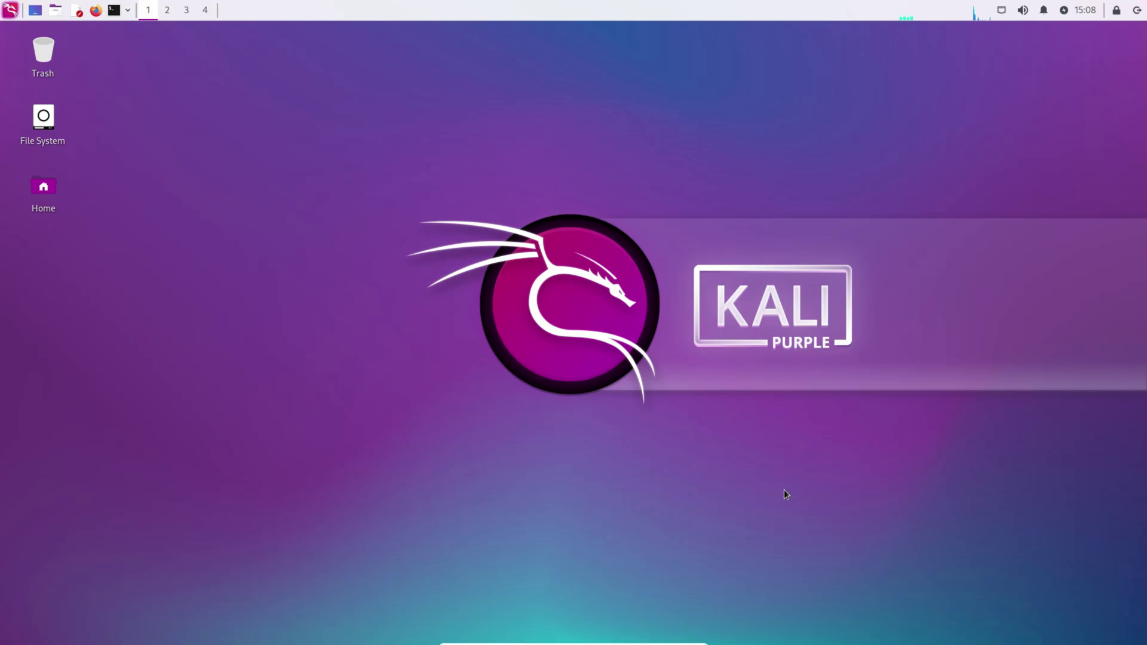
Step: Browse the Kali application menu, close it, and start Firefox ESR from the top panel
left_click(9, 12)
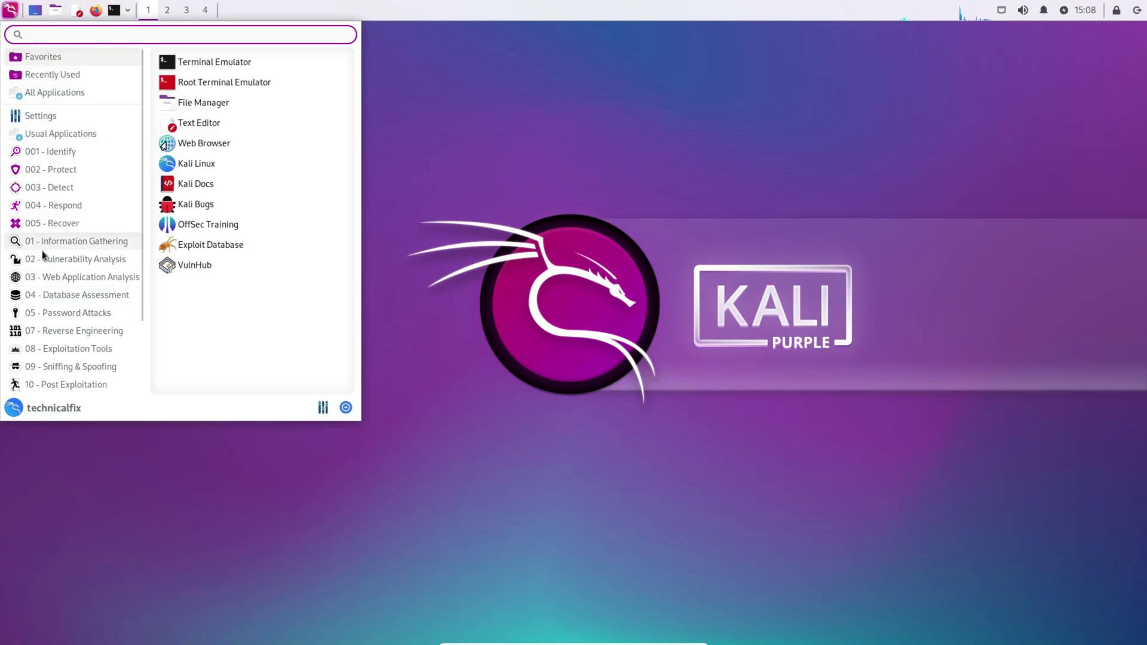
left_click(439, 156)
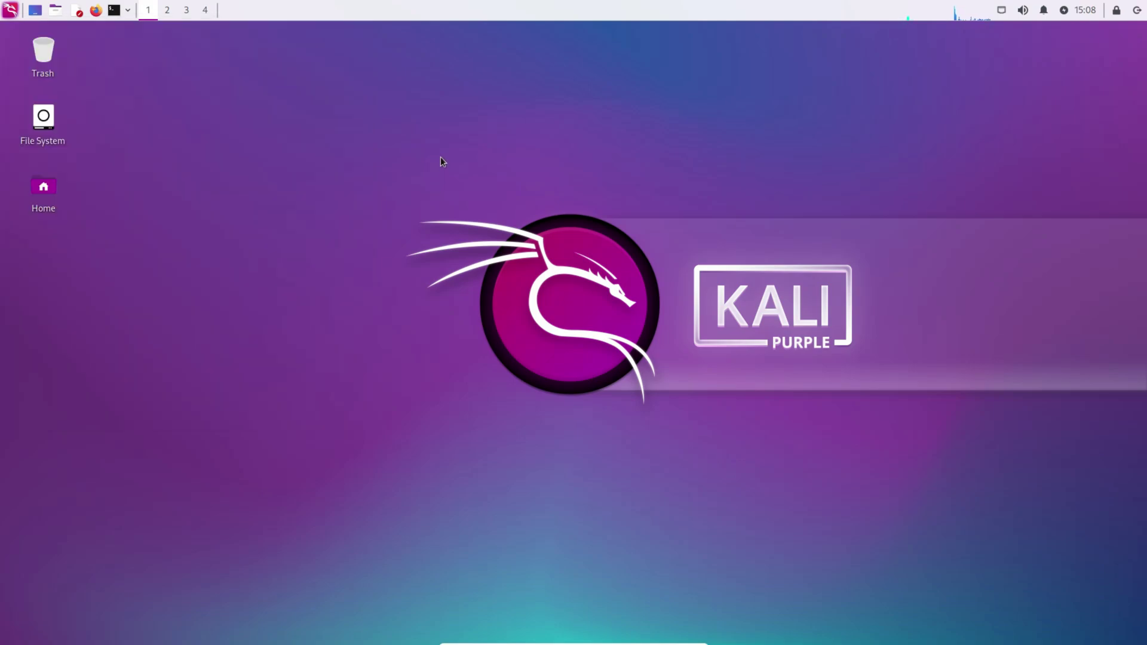
left_click(96, 11)
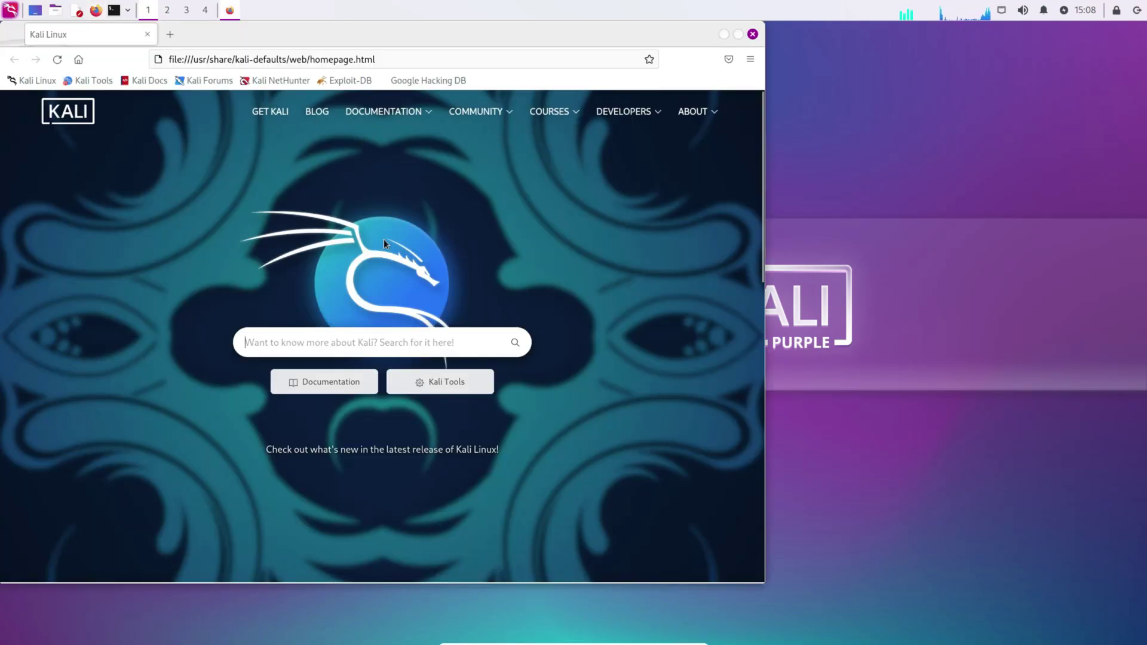
Step: Search for 'amazon', open the Amazon.com result, then close Firefox
left_click(186, 59)
type("amazon")
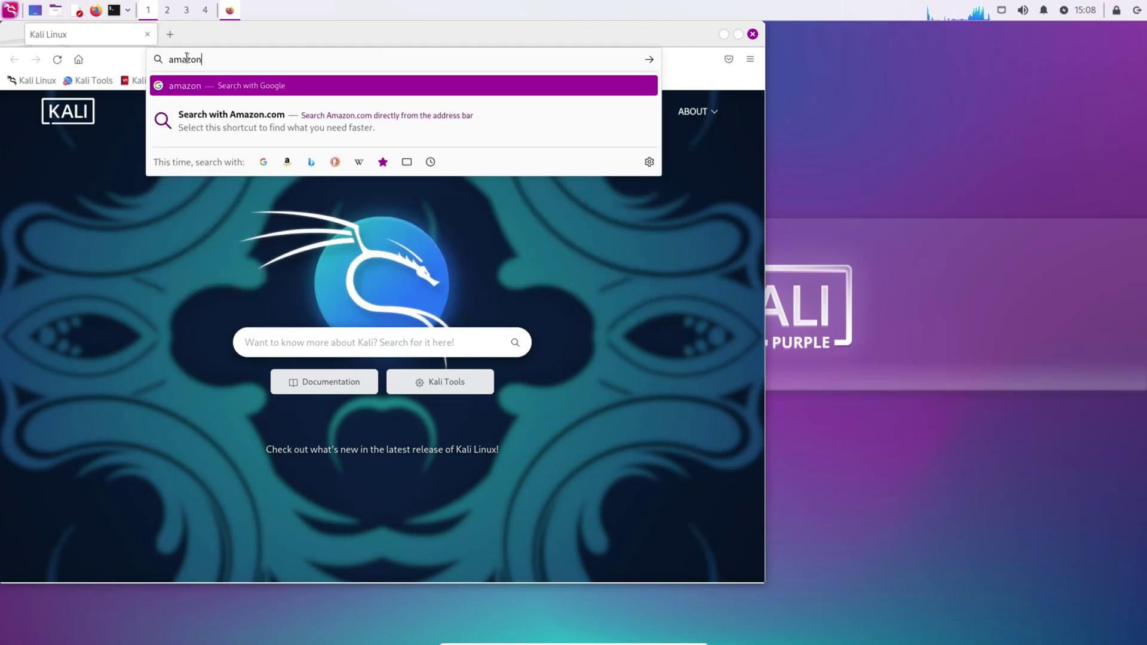
key("Return")
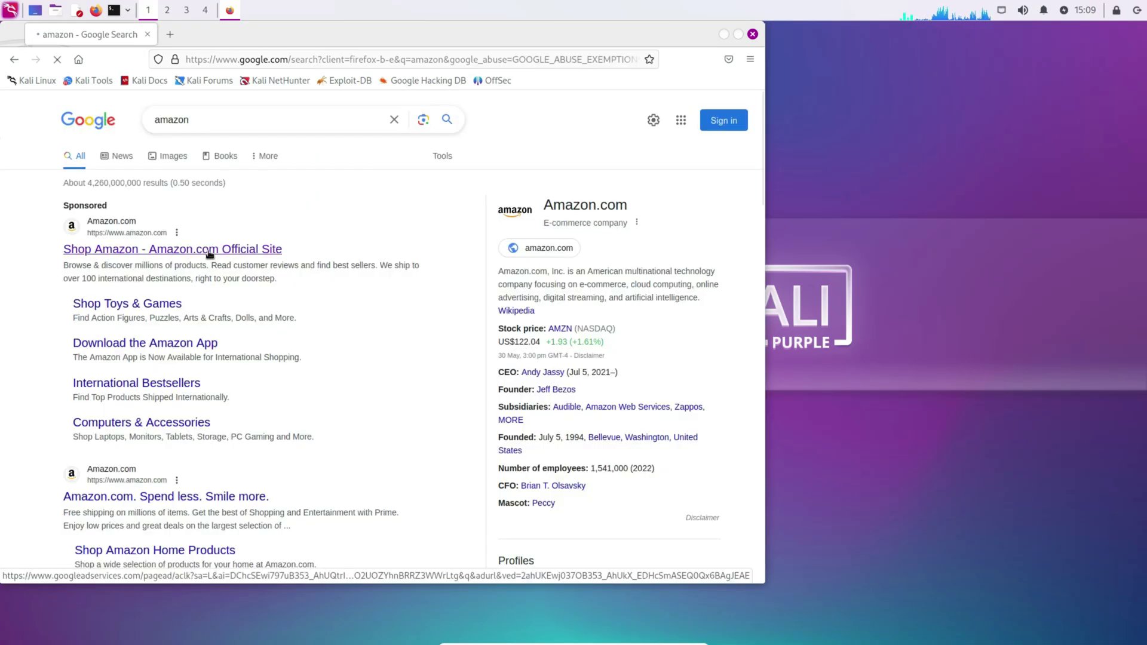
left_click(210, 252)
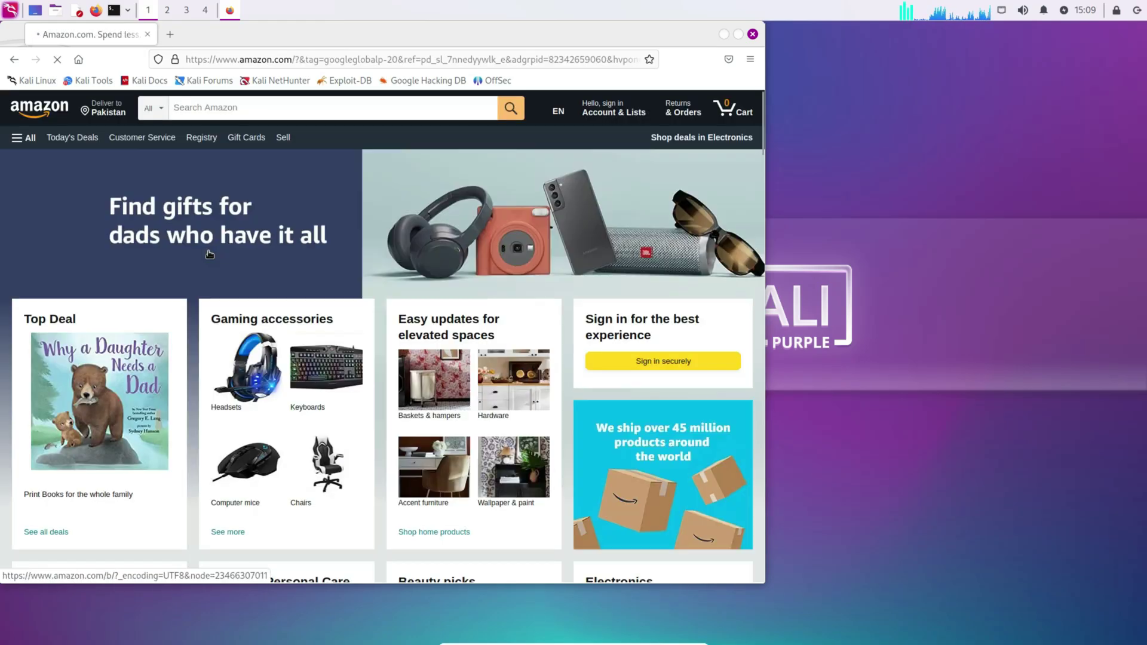
scroll(209, 254, "down", 5)
left_click(753, 34)
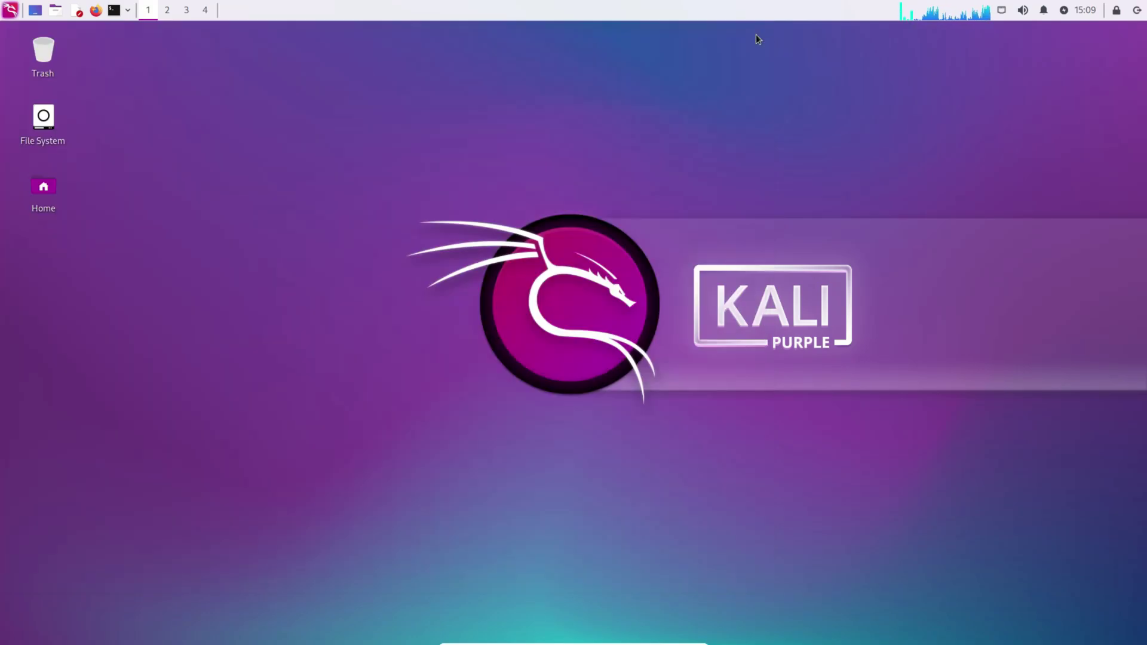
double_click(47, 145)
left_click(429, 400)
left_click(424, 369)
left_click(424, 292)
left_click(430, 277)
left_click(757, 188)
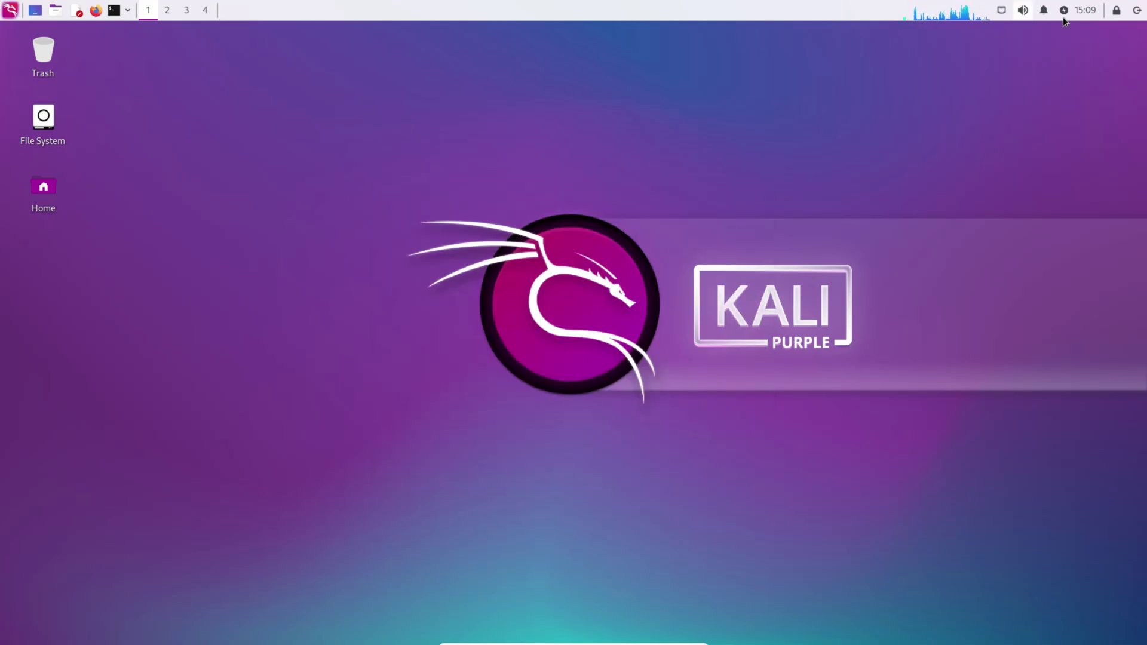
left_click(1118, 11)
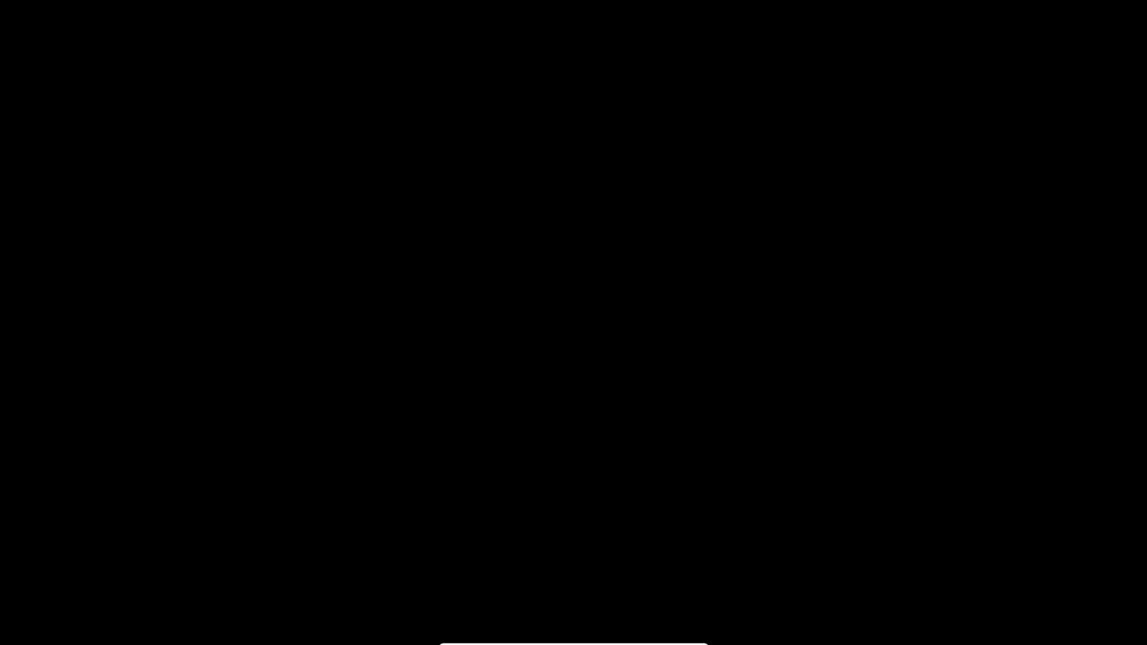
type("kali")
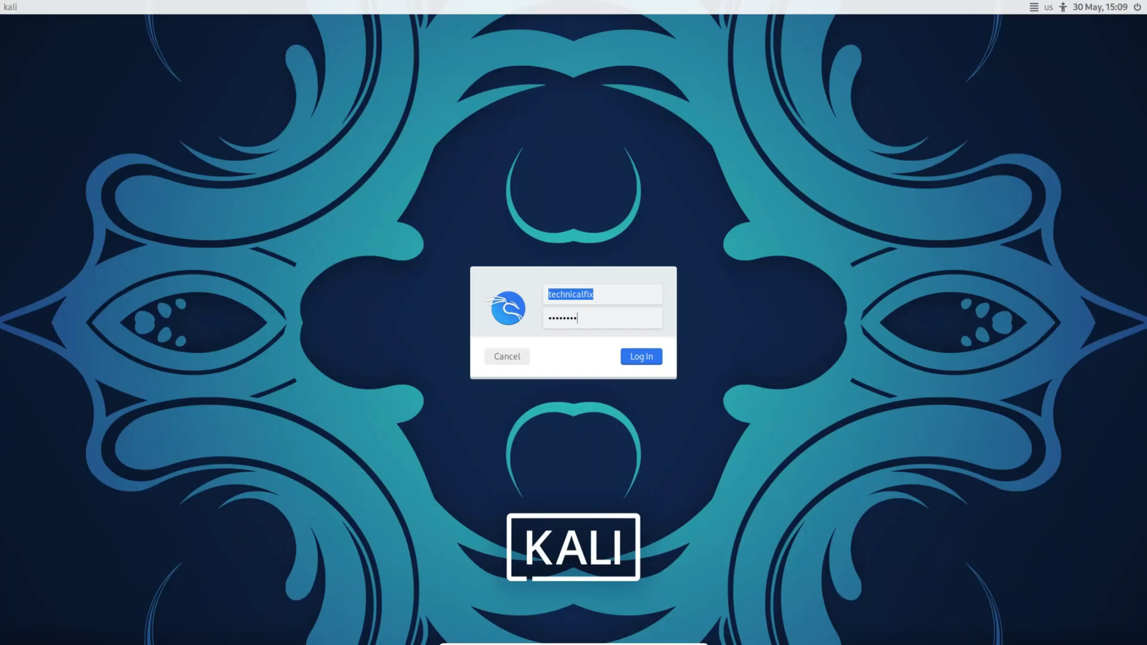
key("Return")
left_click(1138, 11)
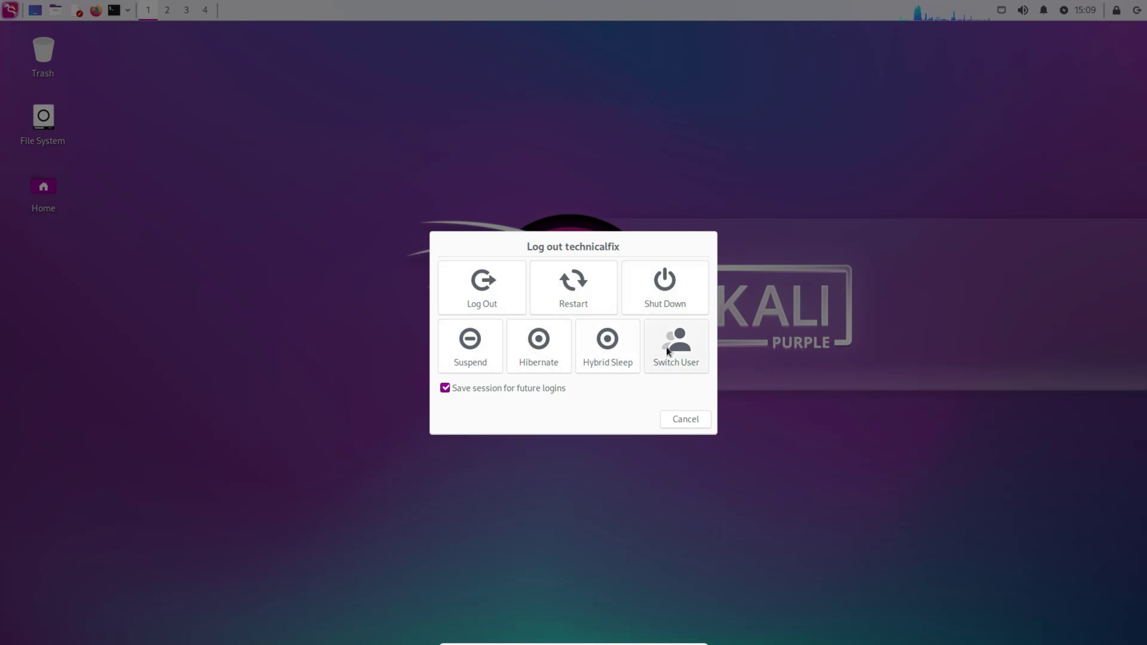
left_click(686, 418)
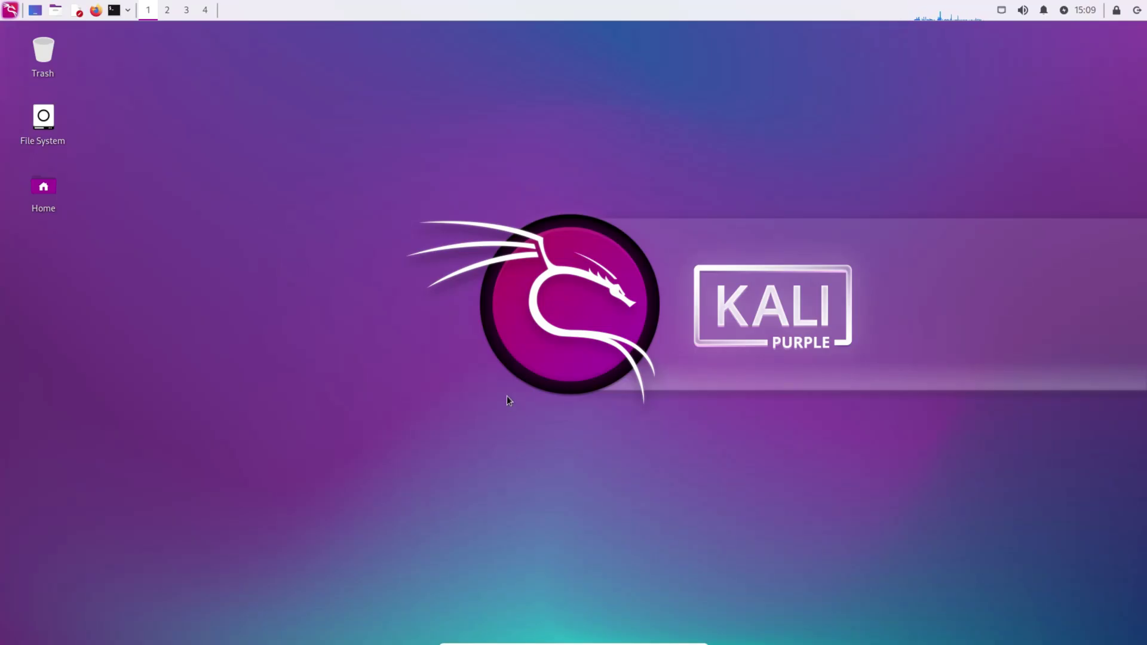
Step: Open and close a terminal, shut down Kali Purple, and close VirtualBox Manager
left_click(114, 11)
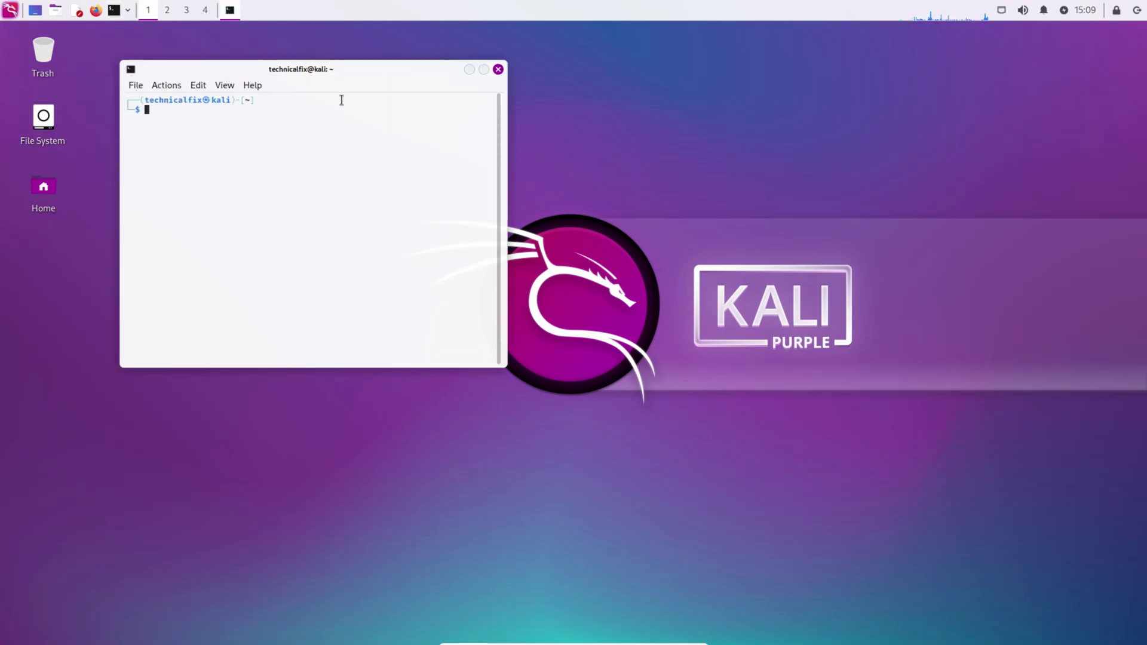
left_click(498, 70)
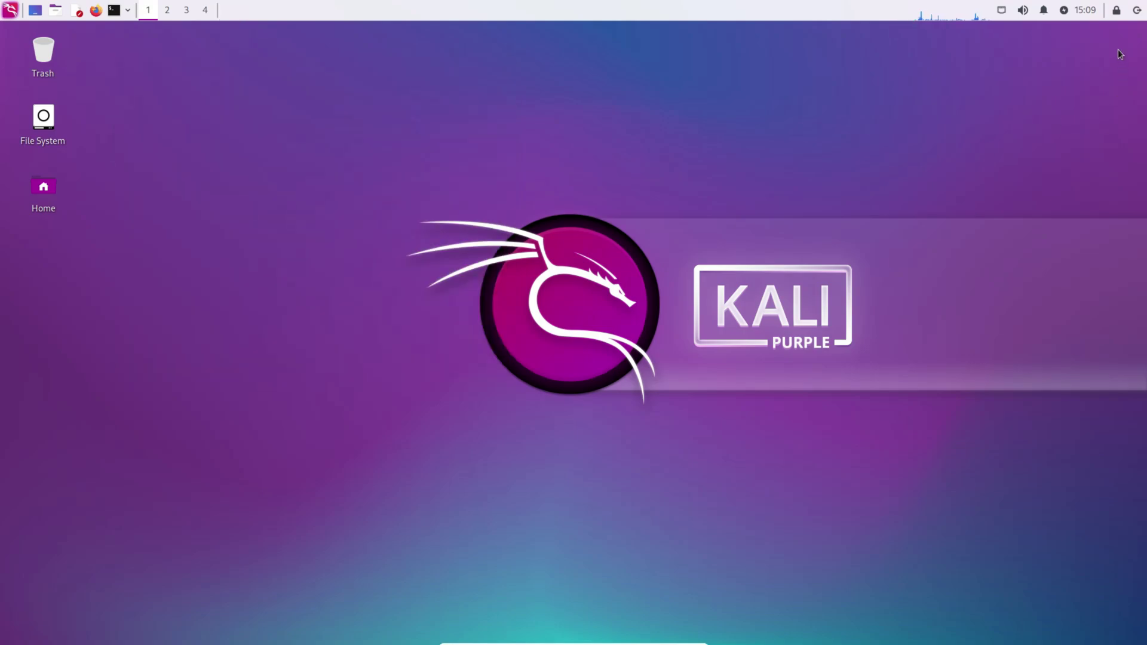
left_click(1136, 10)
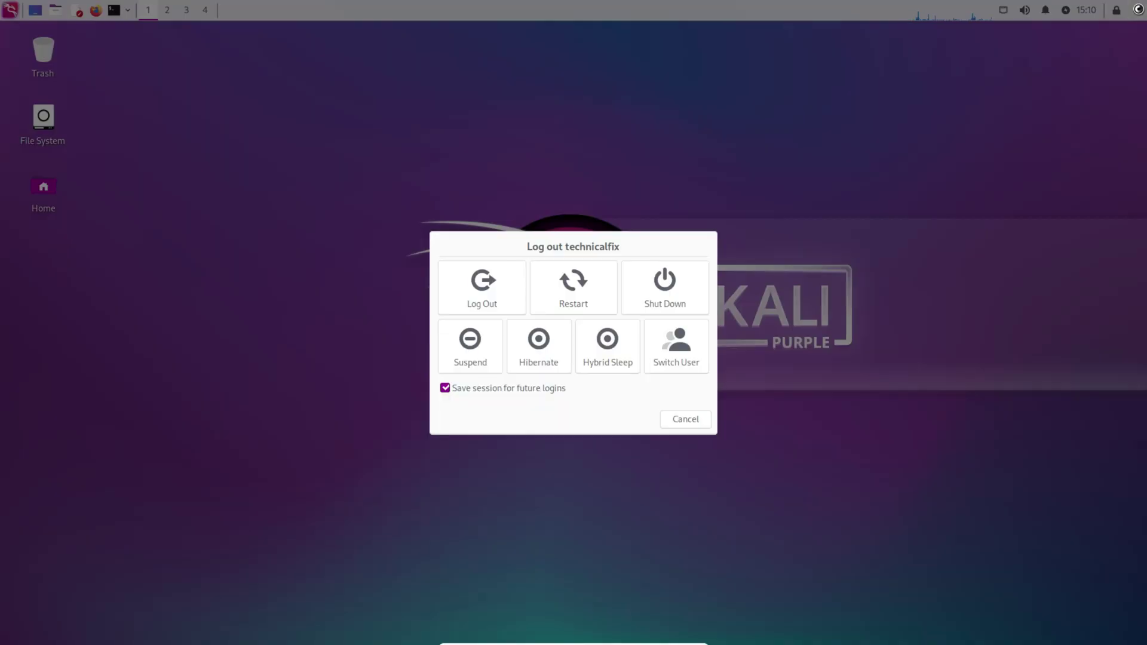
left_click(654, 288)
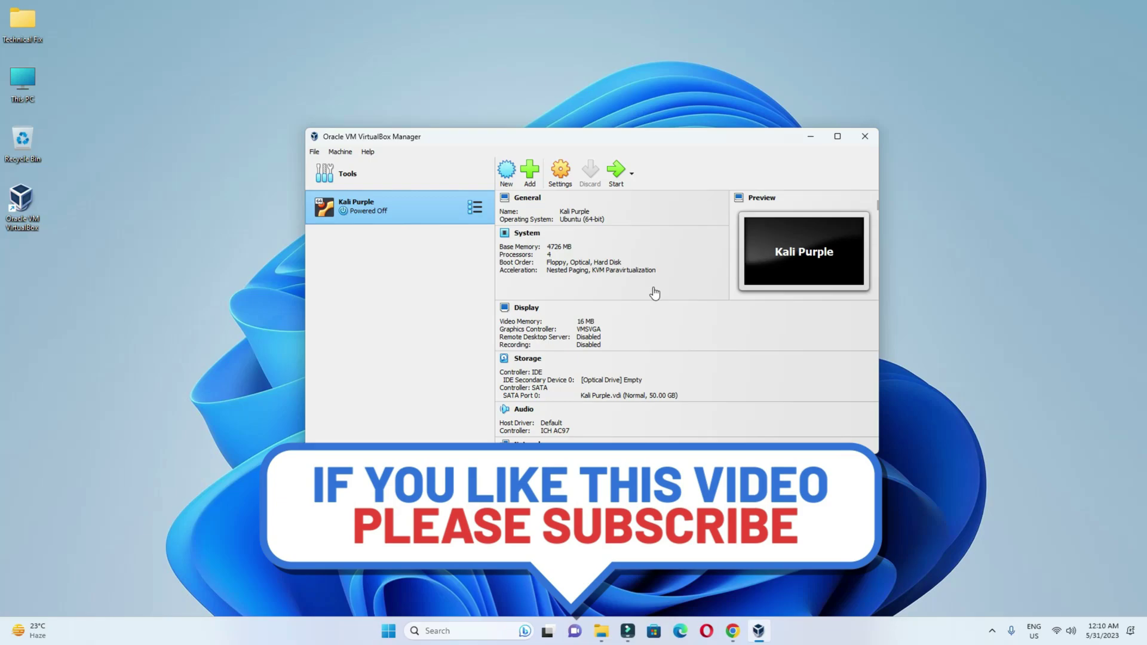
left_click(863, 137)
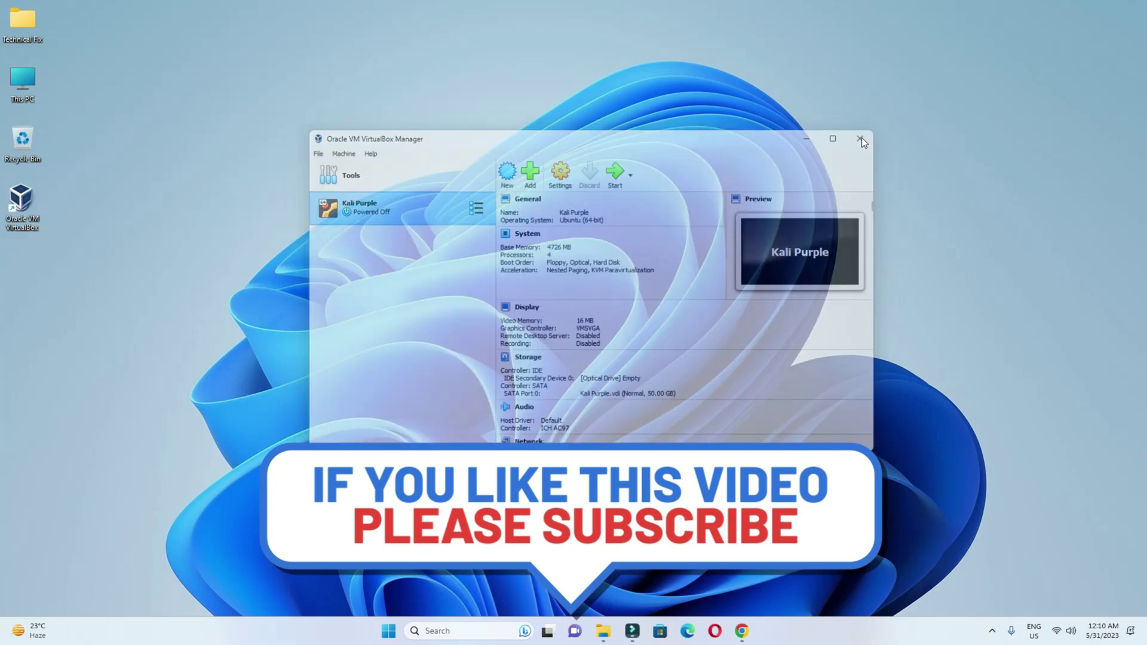